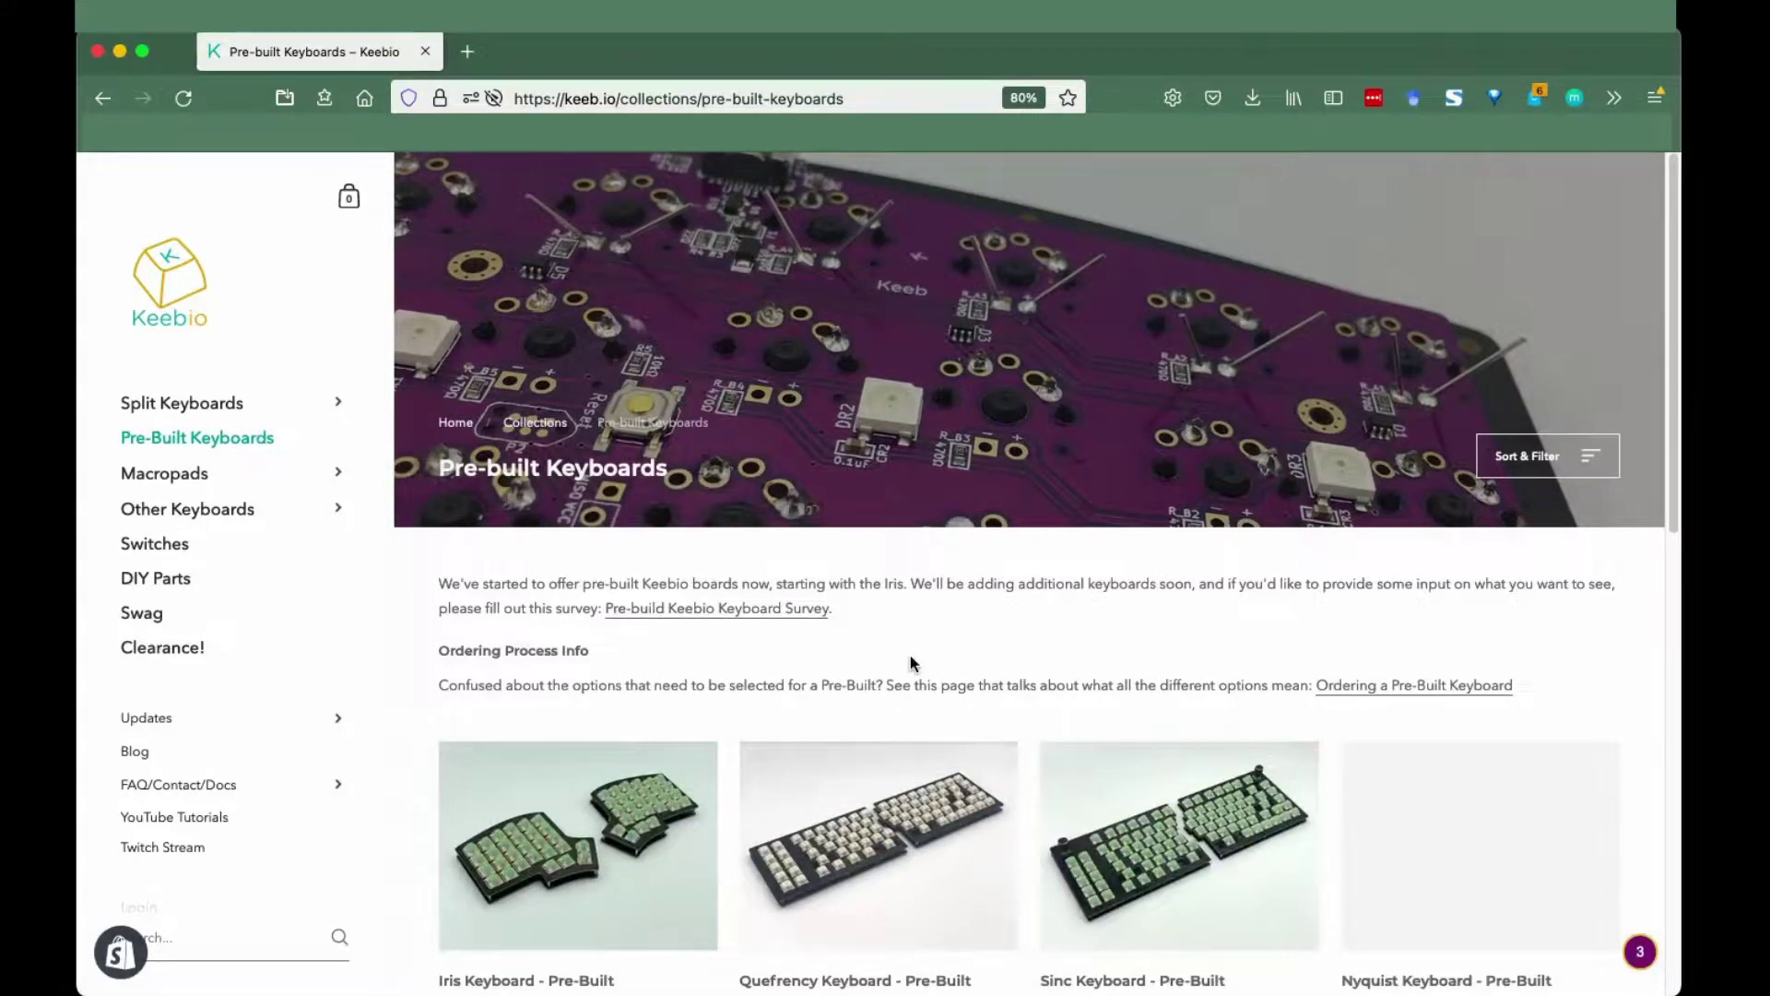
pyautogui.scroll(-3, 911, 653)
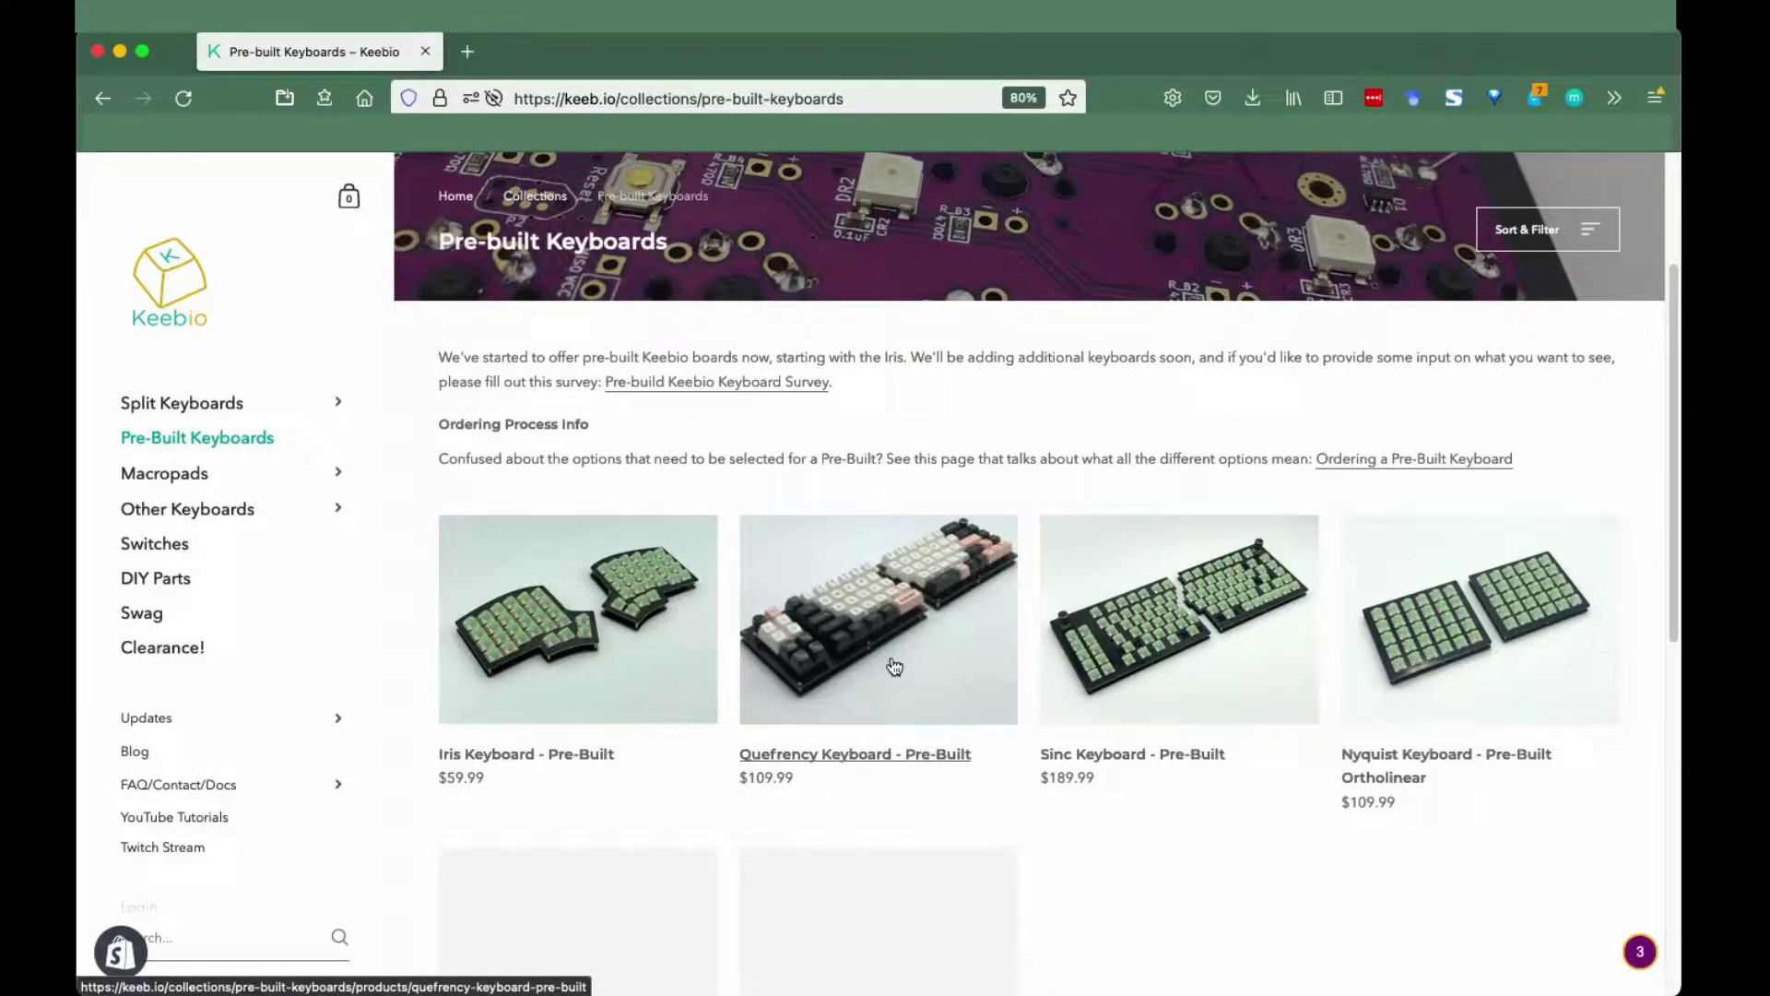
# Open the Quefrency Keyboard - Pre-Built product page from the collection listing.
pyautogui.click(893, 666)
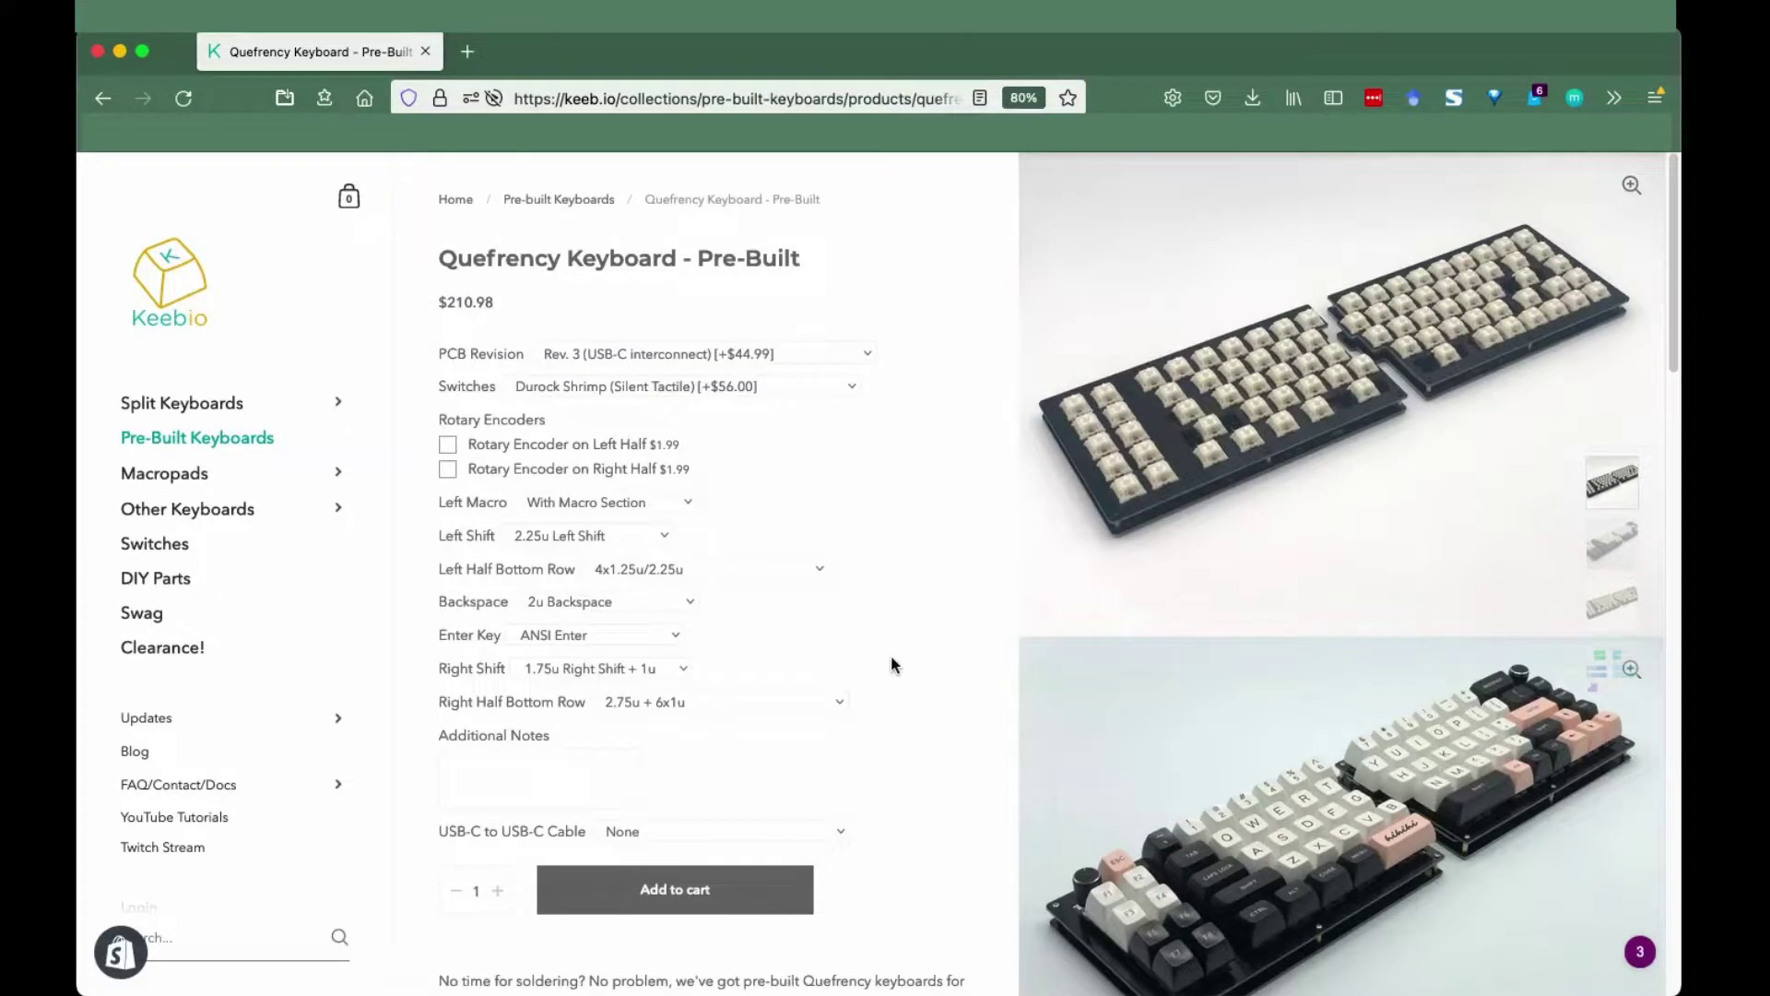
# Try the Rev. 4 hotswap PCB, then settle back on Rev. 3 (USB-C interconnect) at $210.98.
pyautogui.click(868, 358)
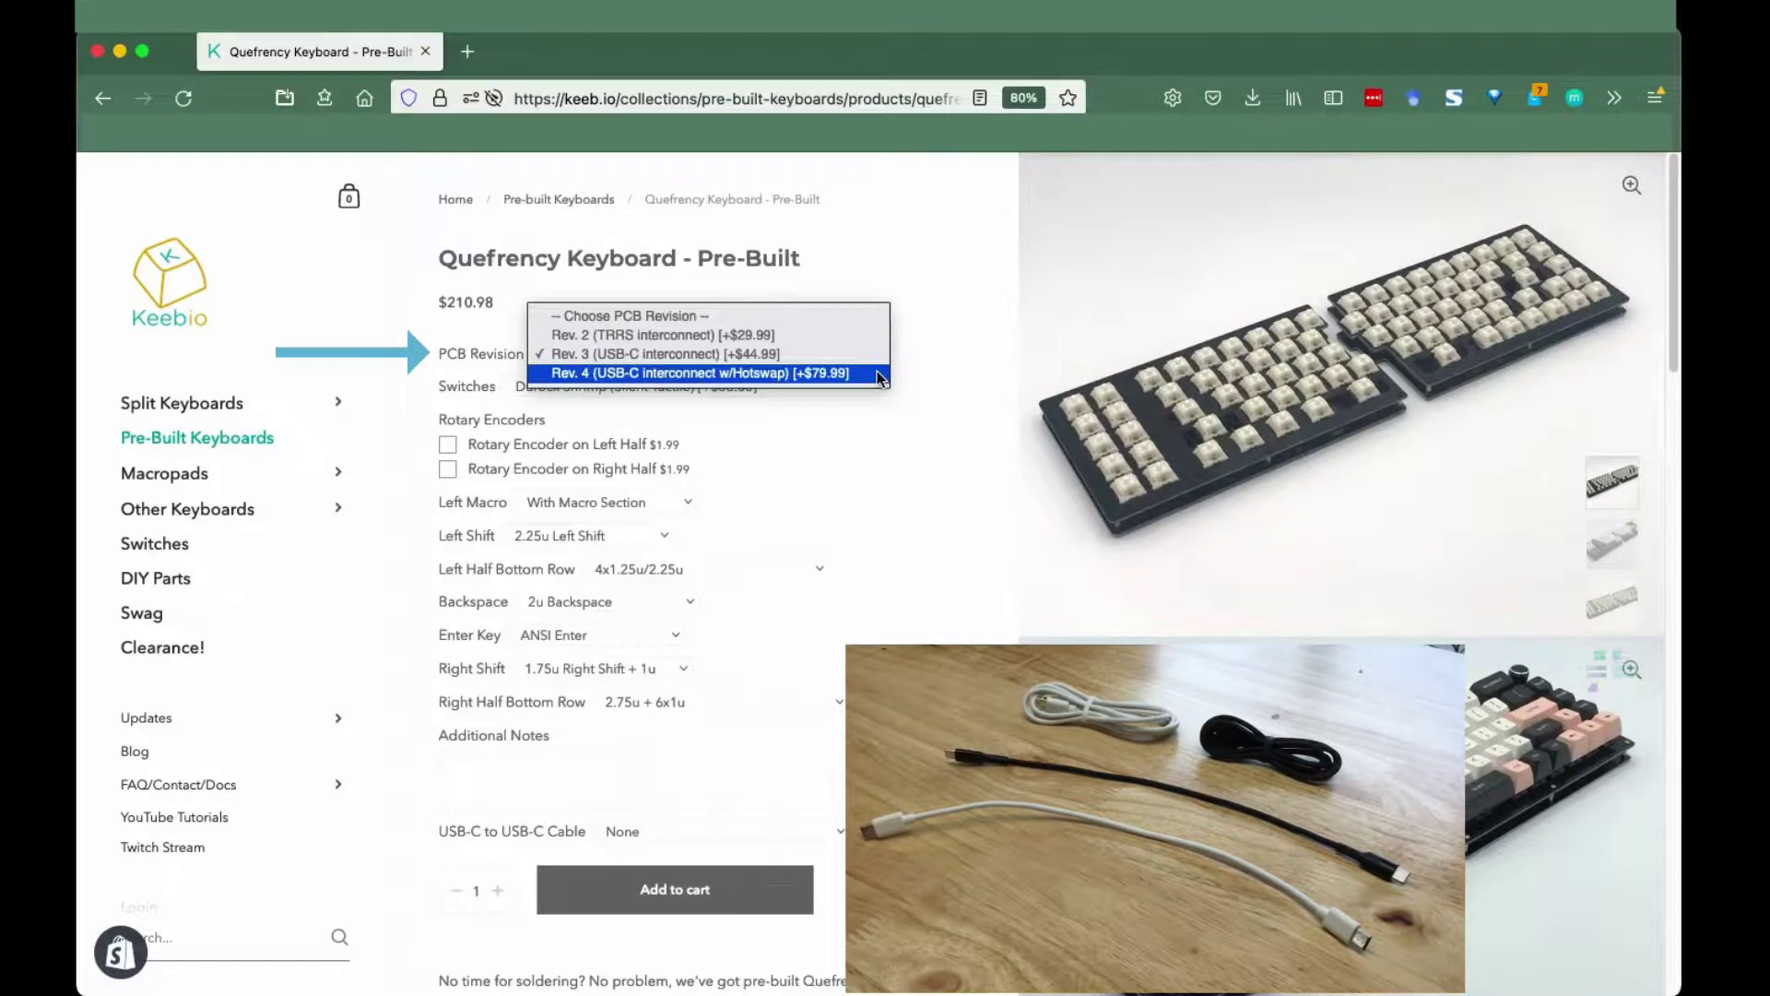
pyautogui.click(877, 373)
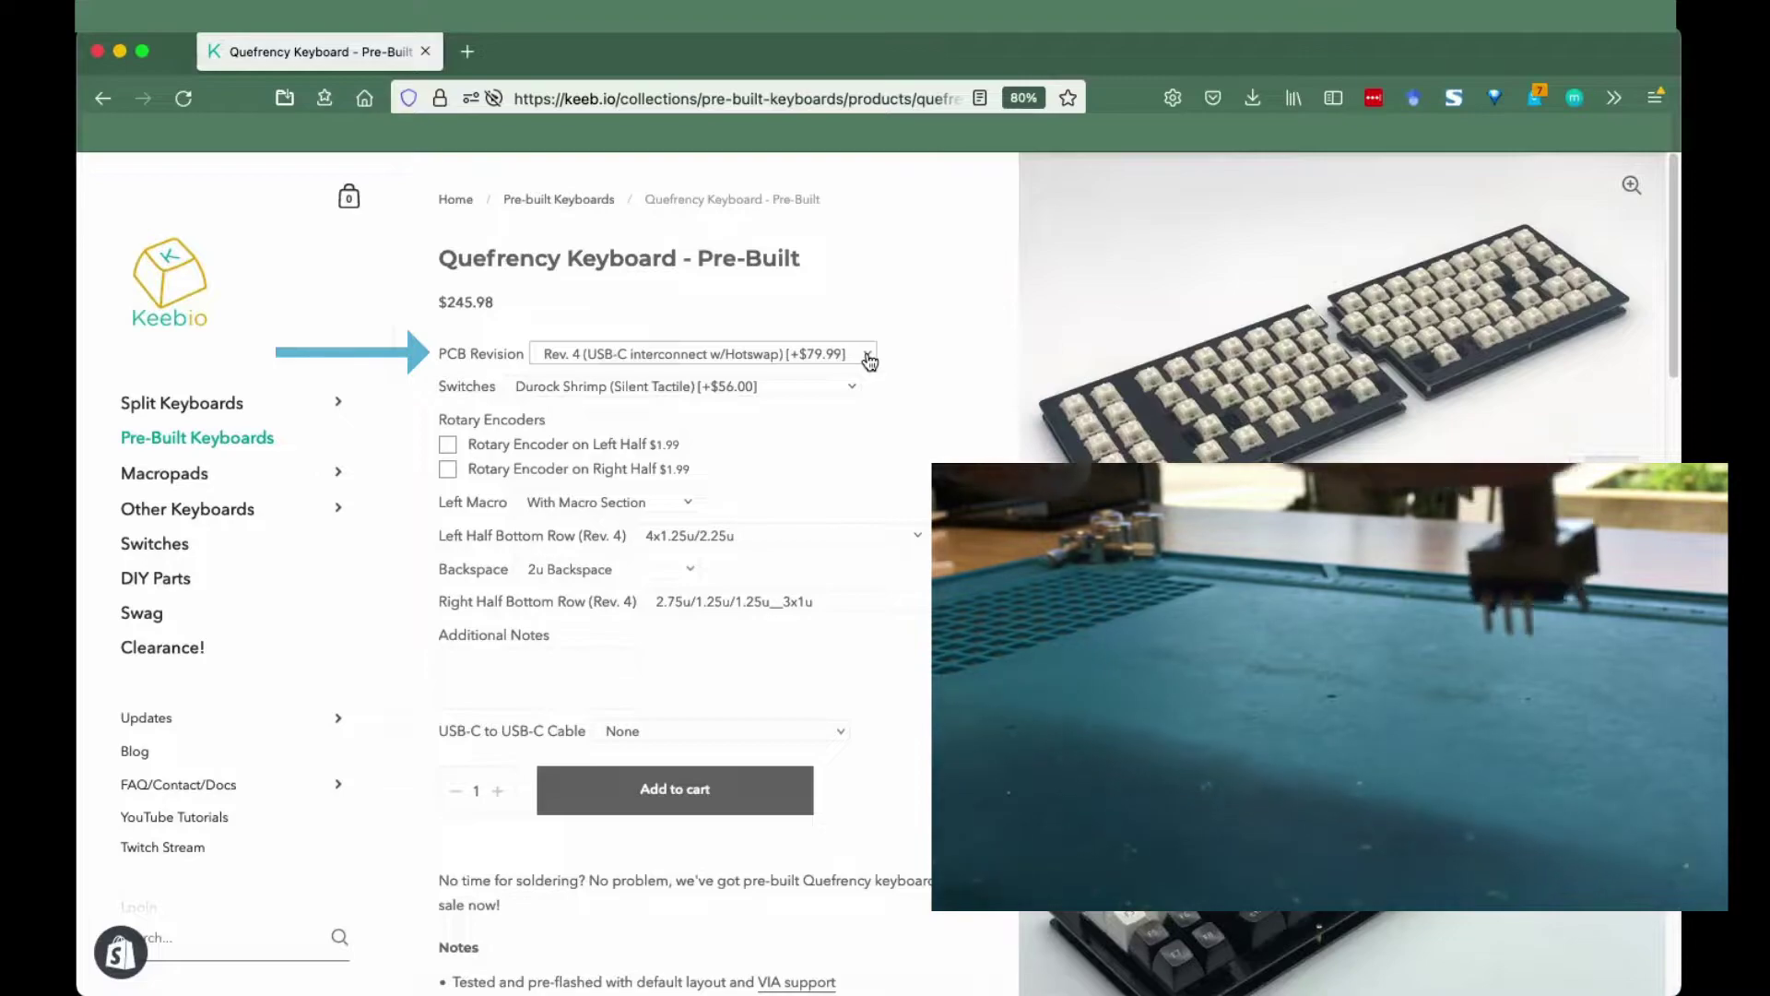
pyautogui.click(868, 359)
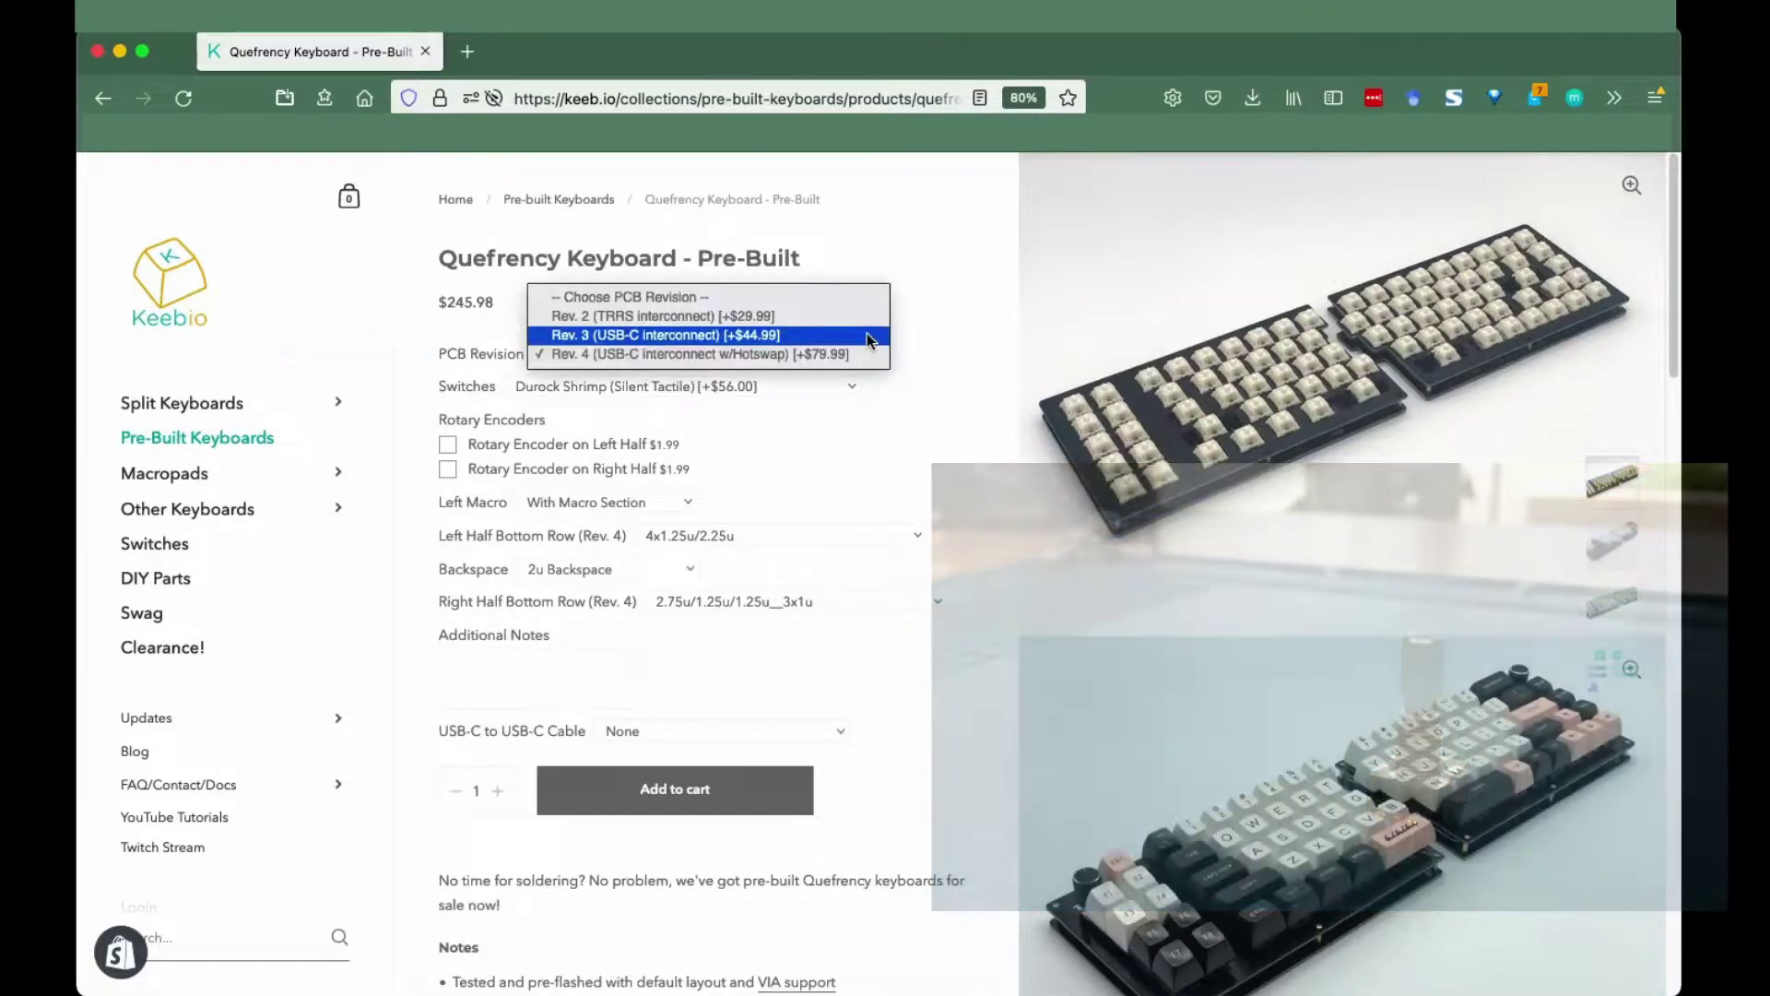
pyautogui.click(866, 333)
pyautogui.click(816, 388)
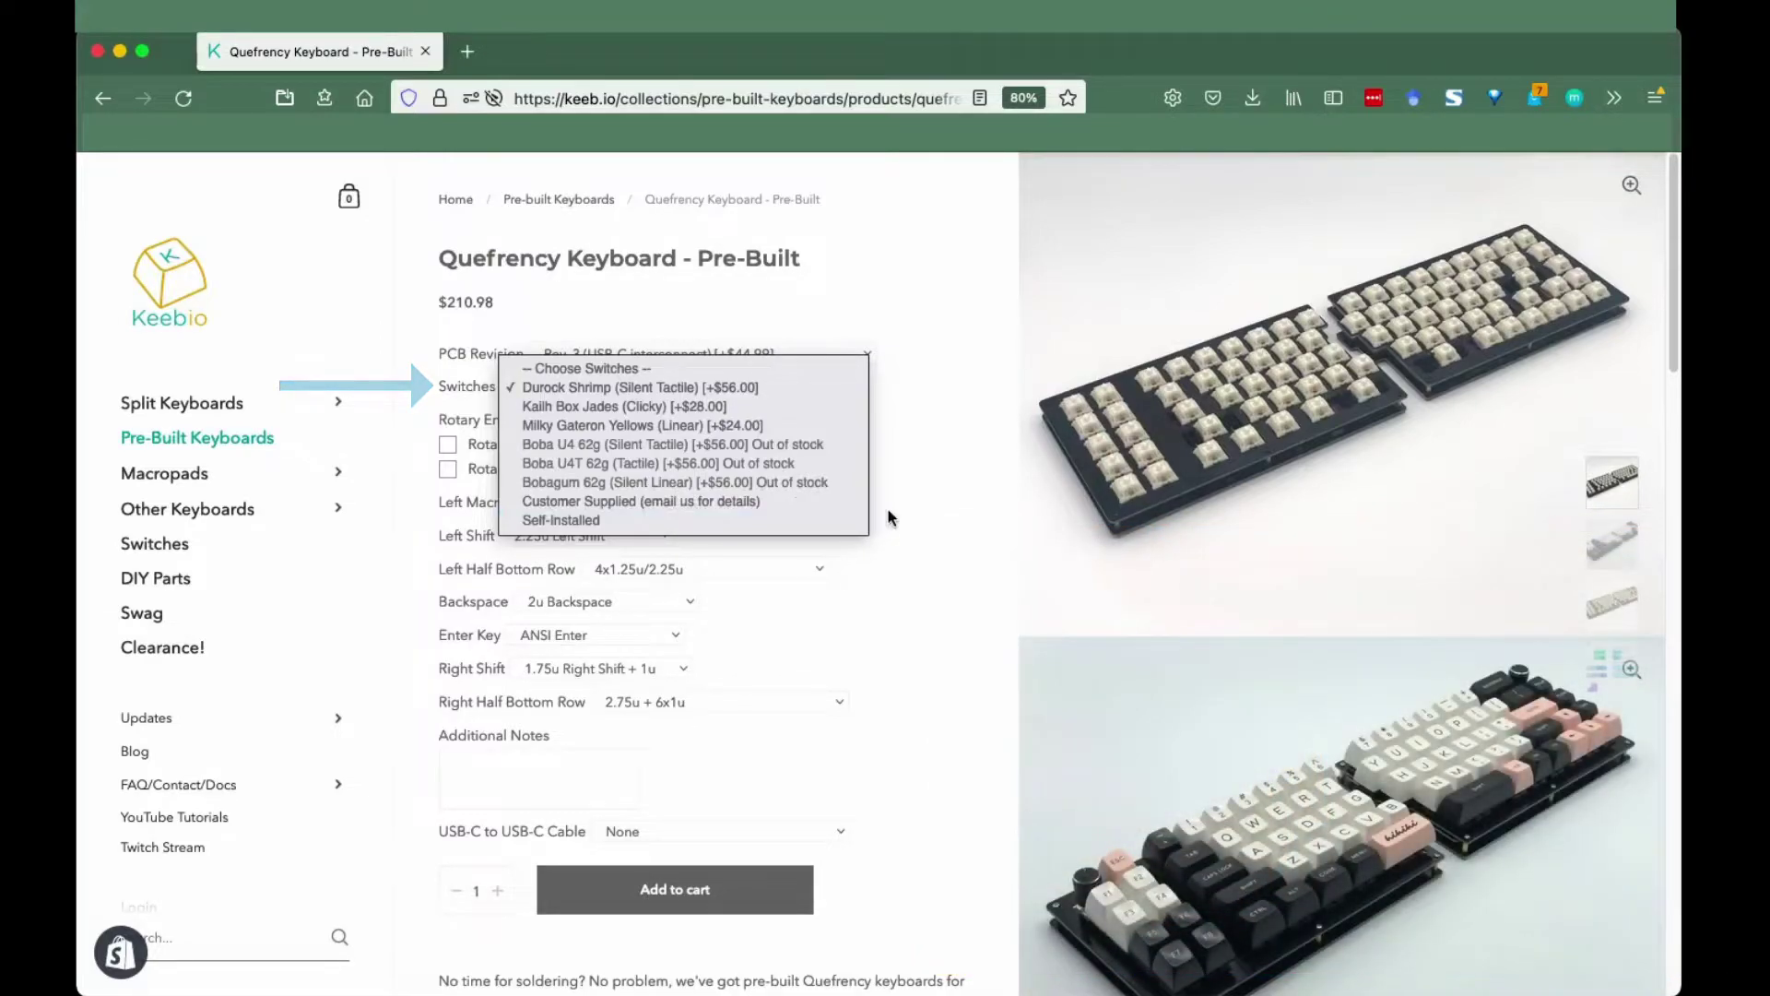
# Keep Durock Shrimp silent tactile switches and bring up the Left Macro choices.
pyautogui.click(889, 517)
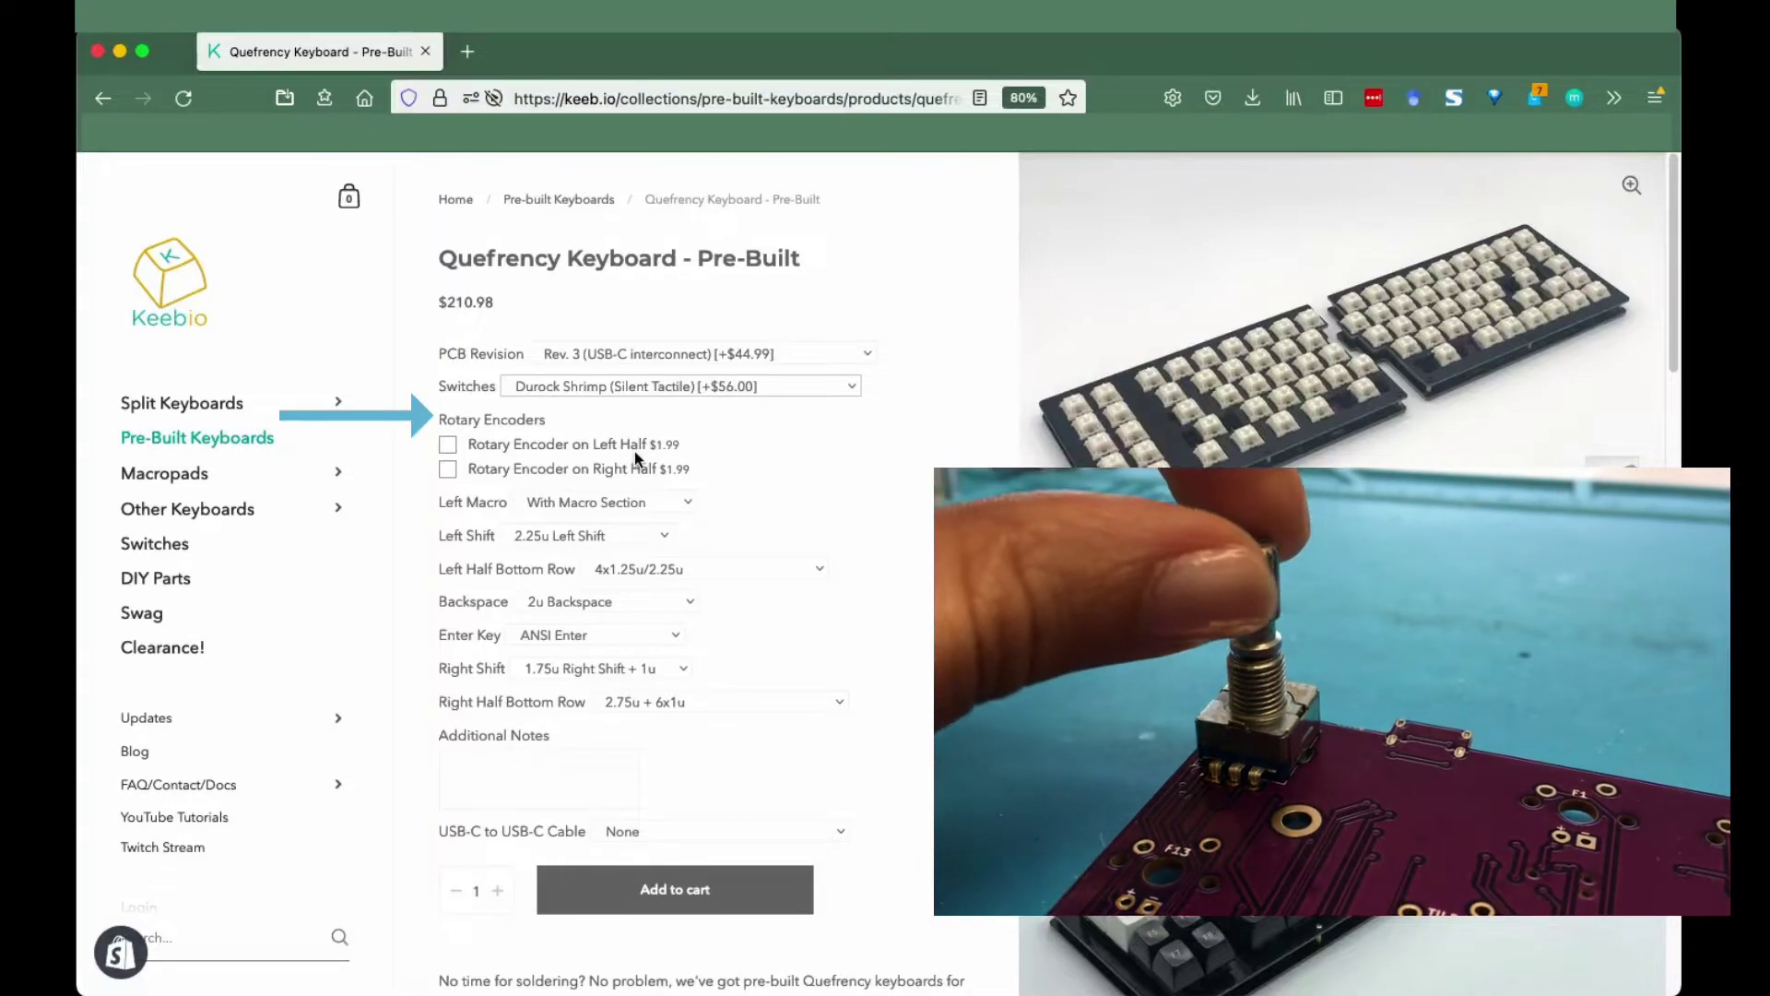
pyautogui.click(695, 510)
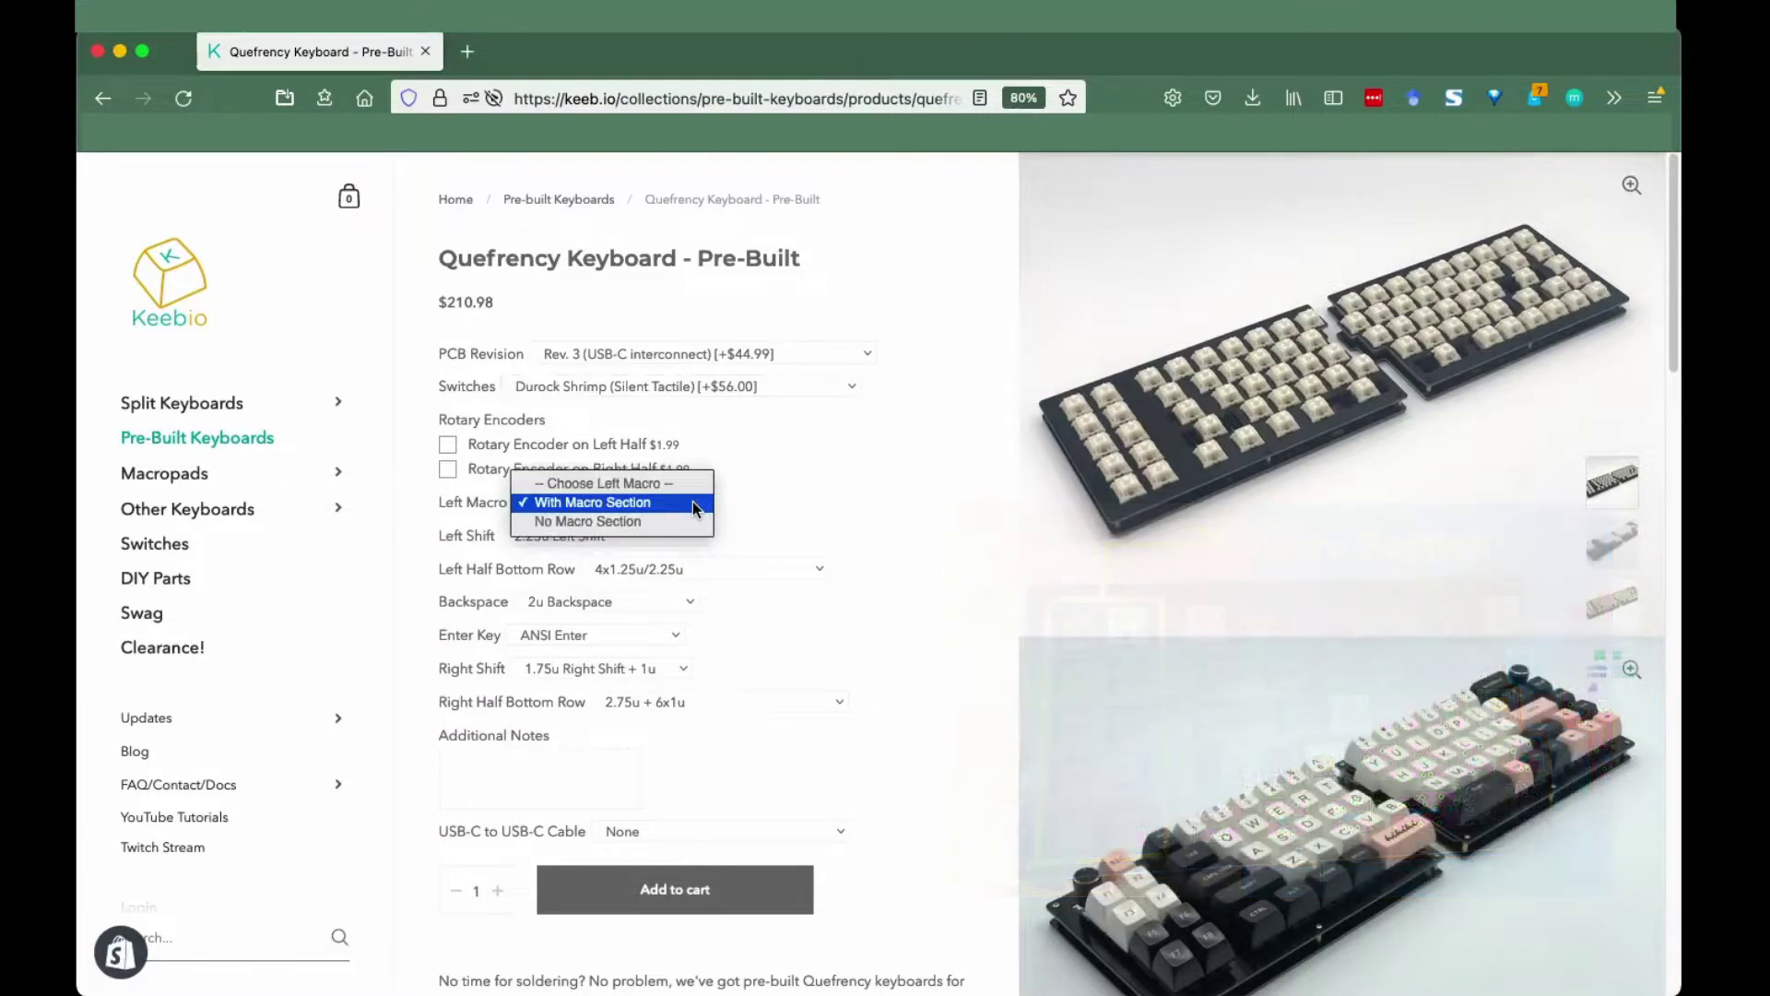
# Keep With Macro Section, try the 1.25u + 1u ISO left shift, revert to 2.25u, and show bottom row layouts.
pyautogui.click(692, 501)
pyautogui.click(657, 535)
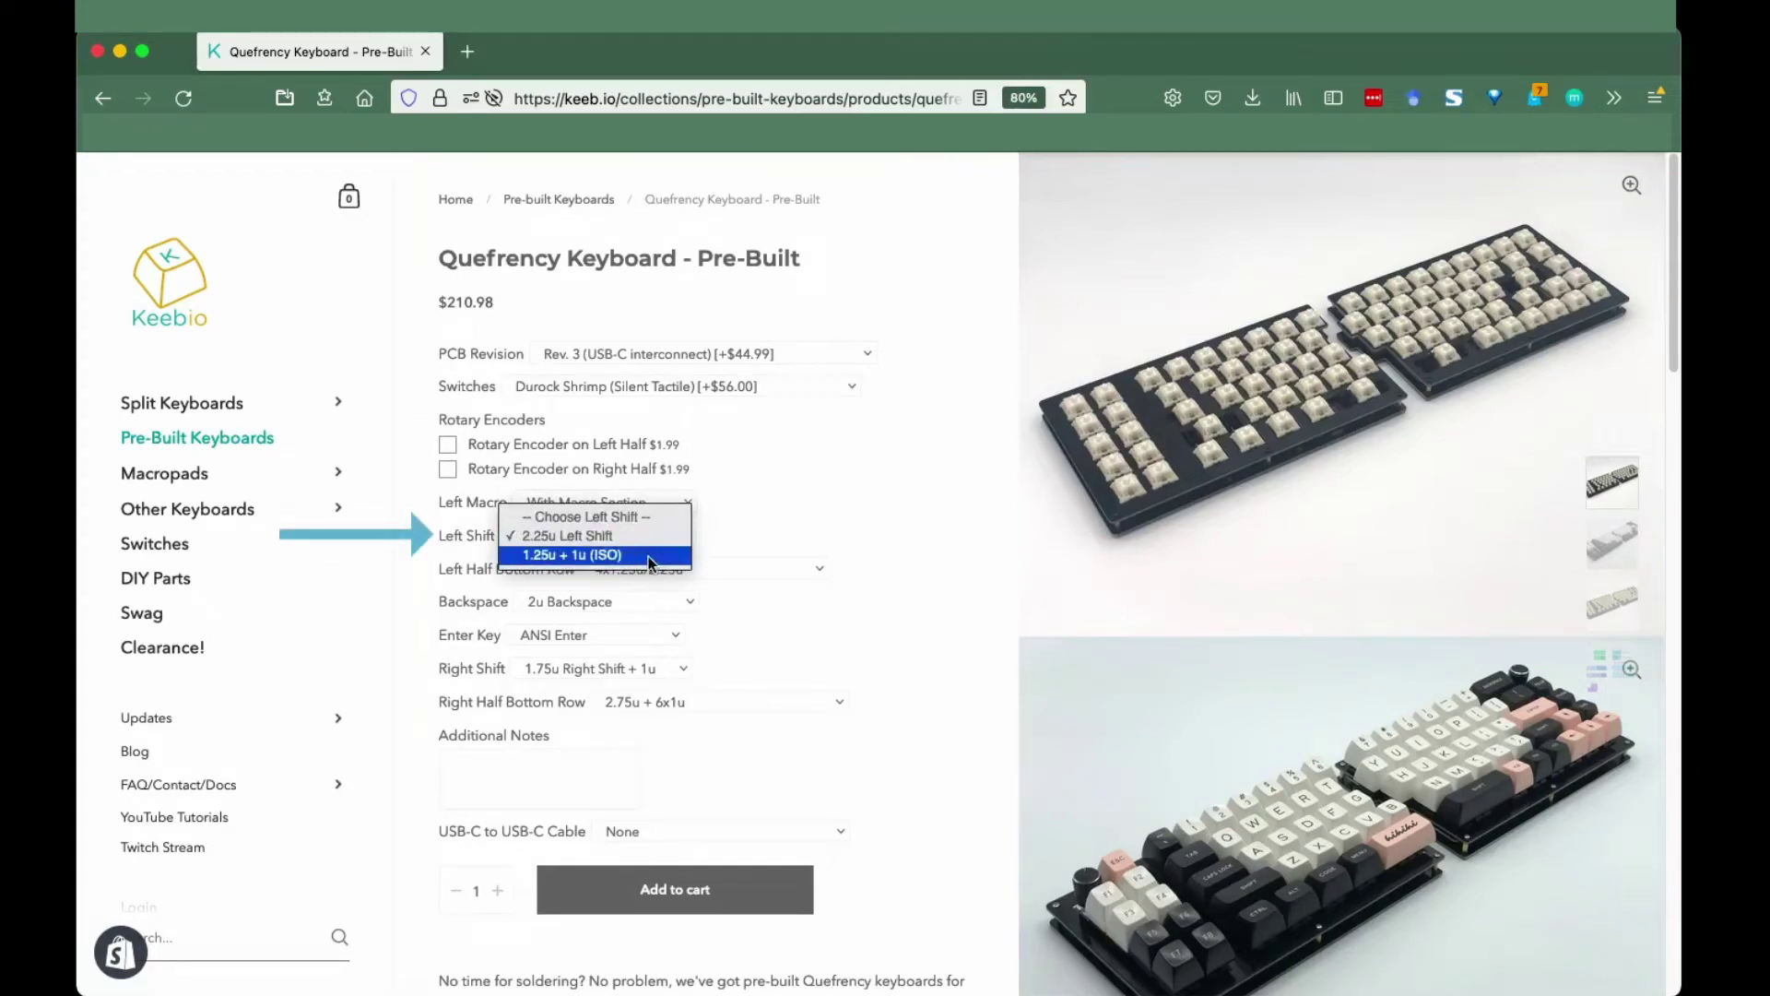
pyautogui.click(648, 557)
pyautogui.click(656, 538)
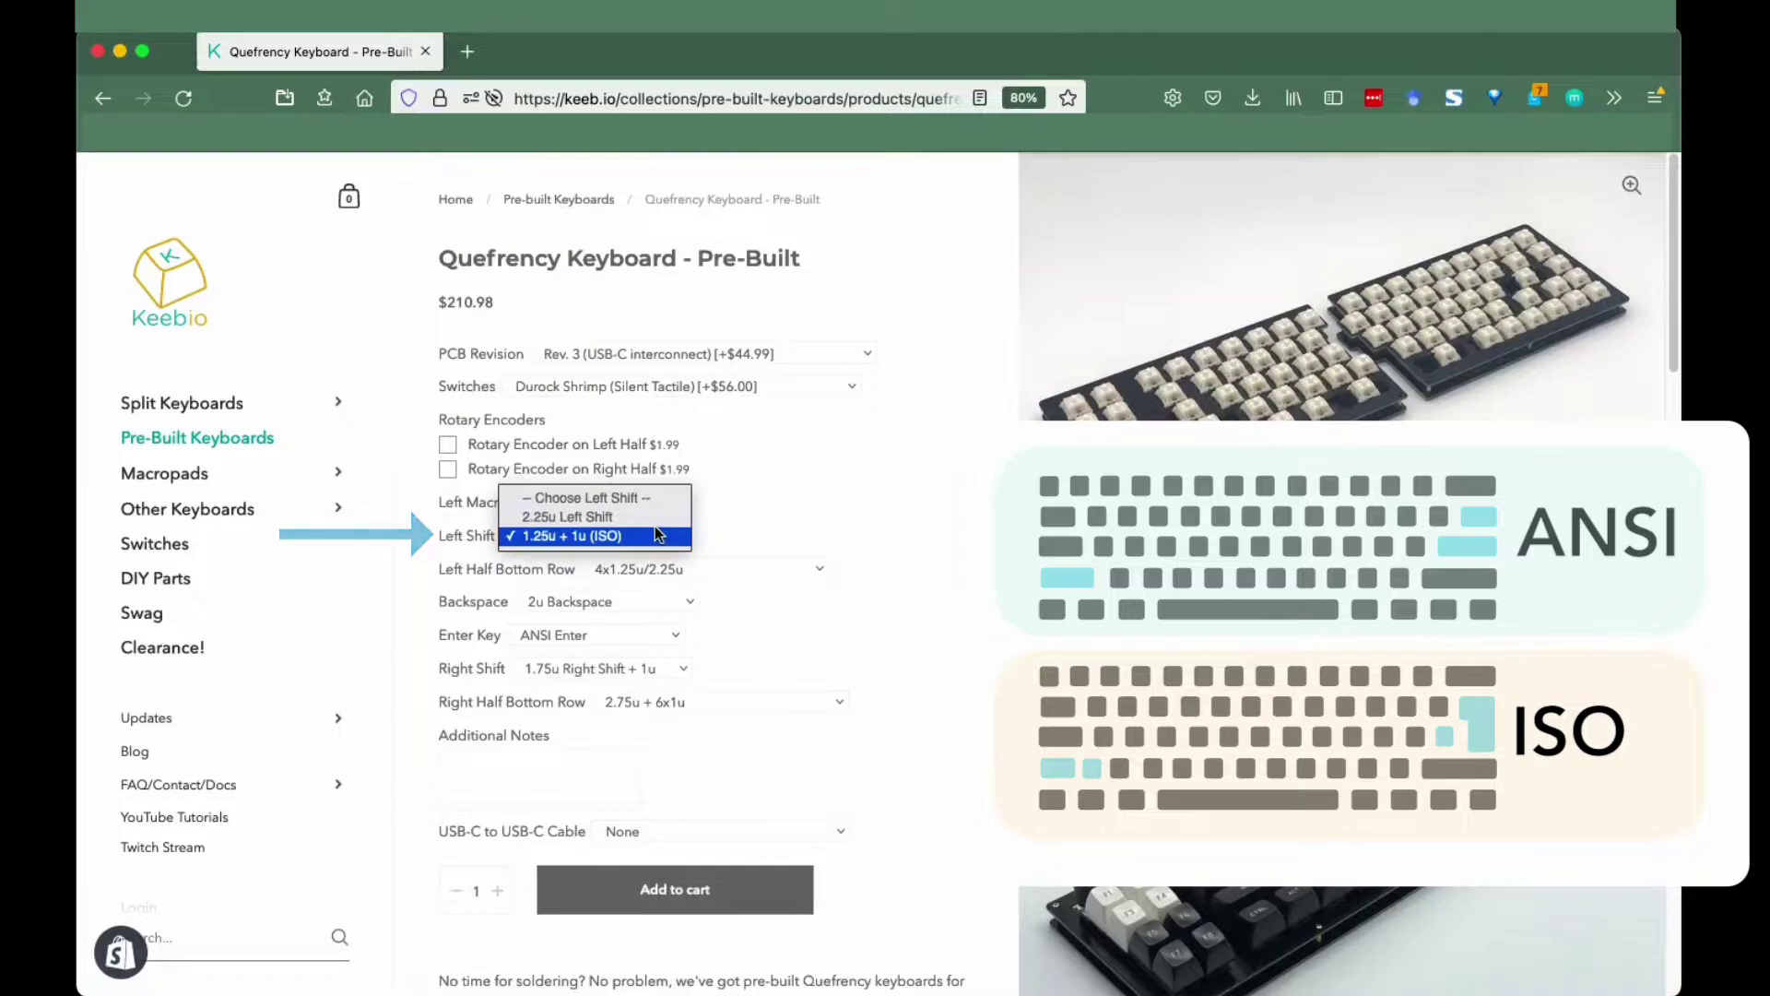
pyautogui.click(656, 520)
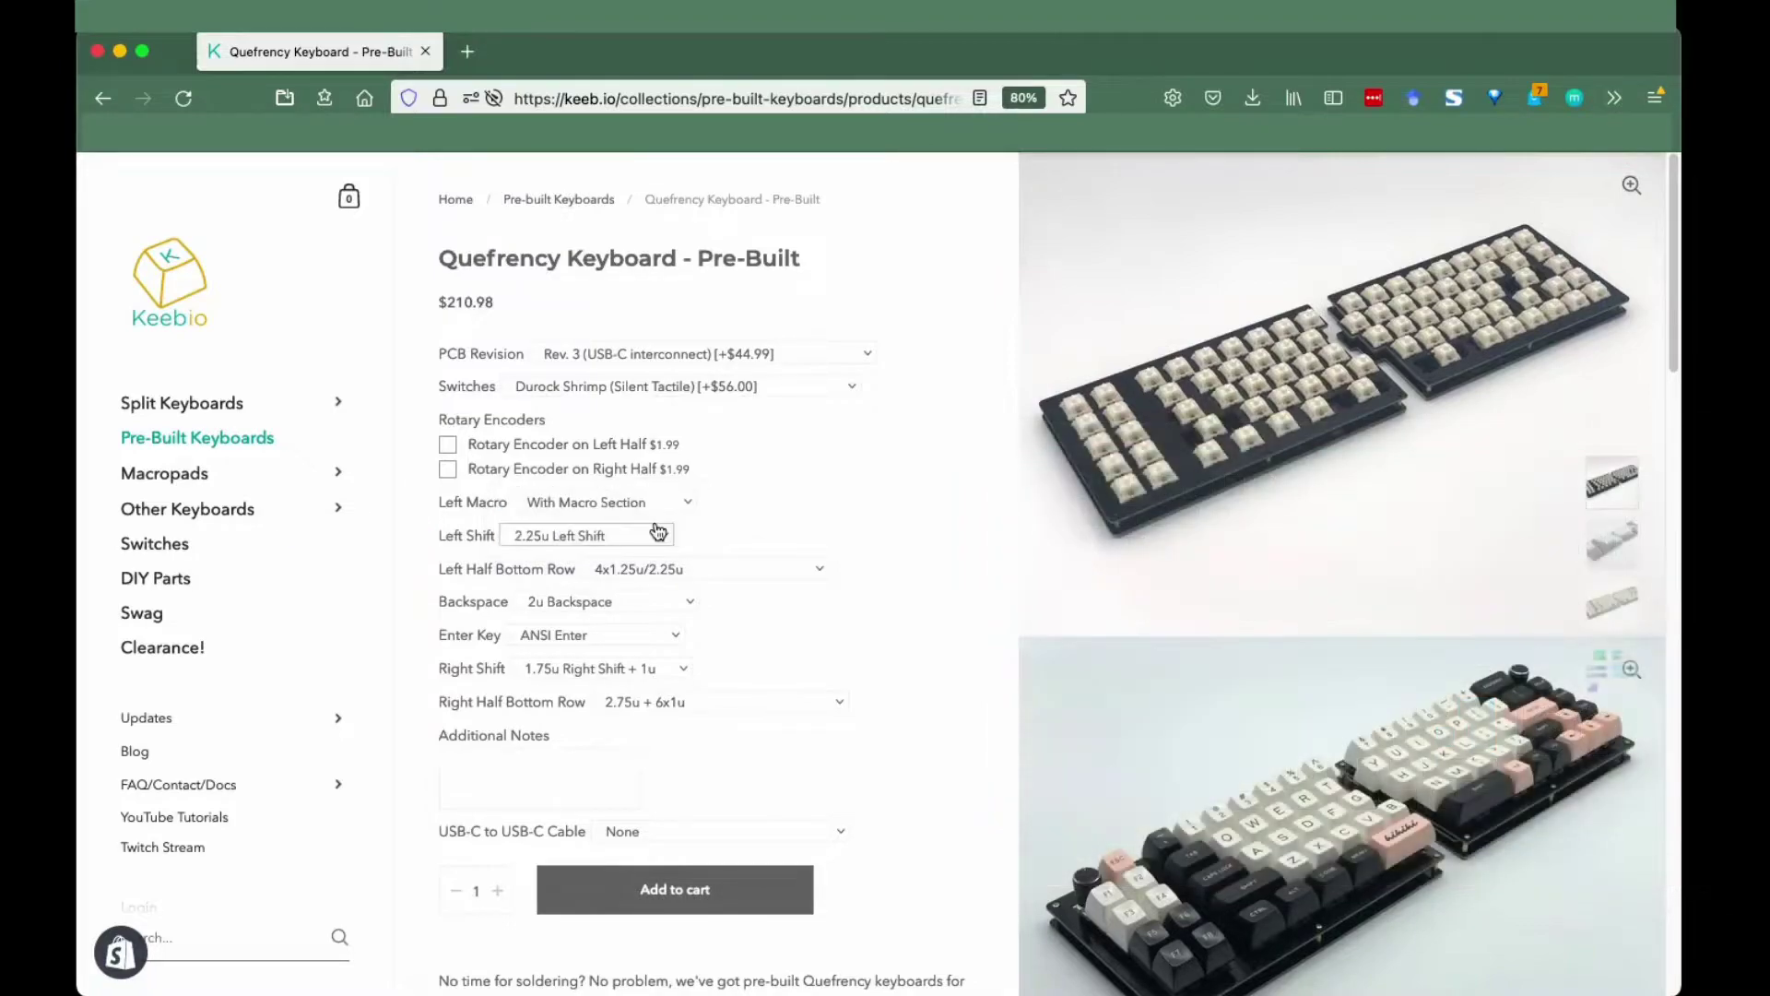
pyautogui.click(734, 578)
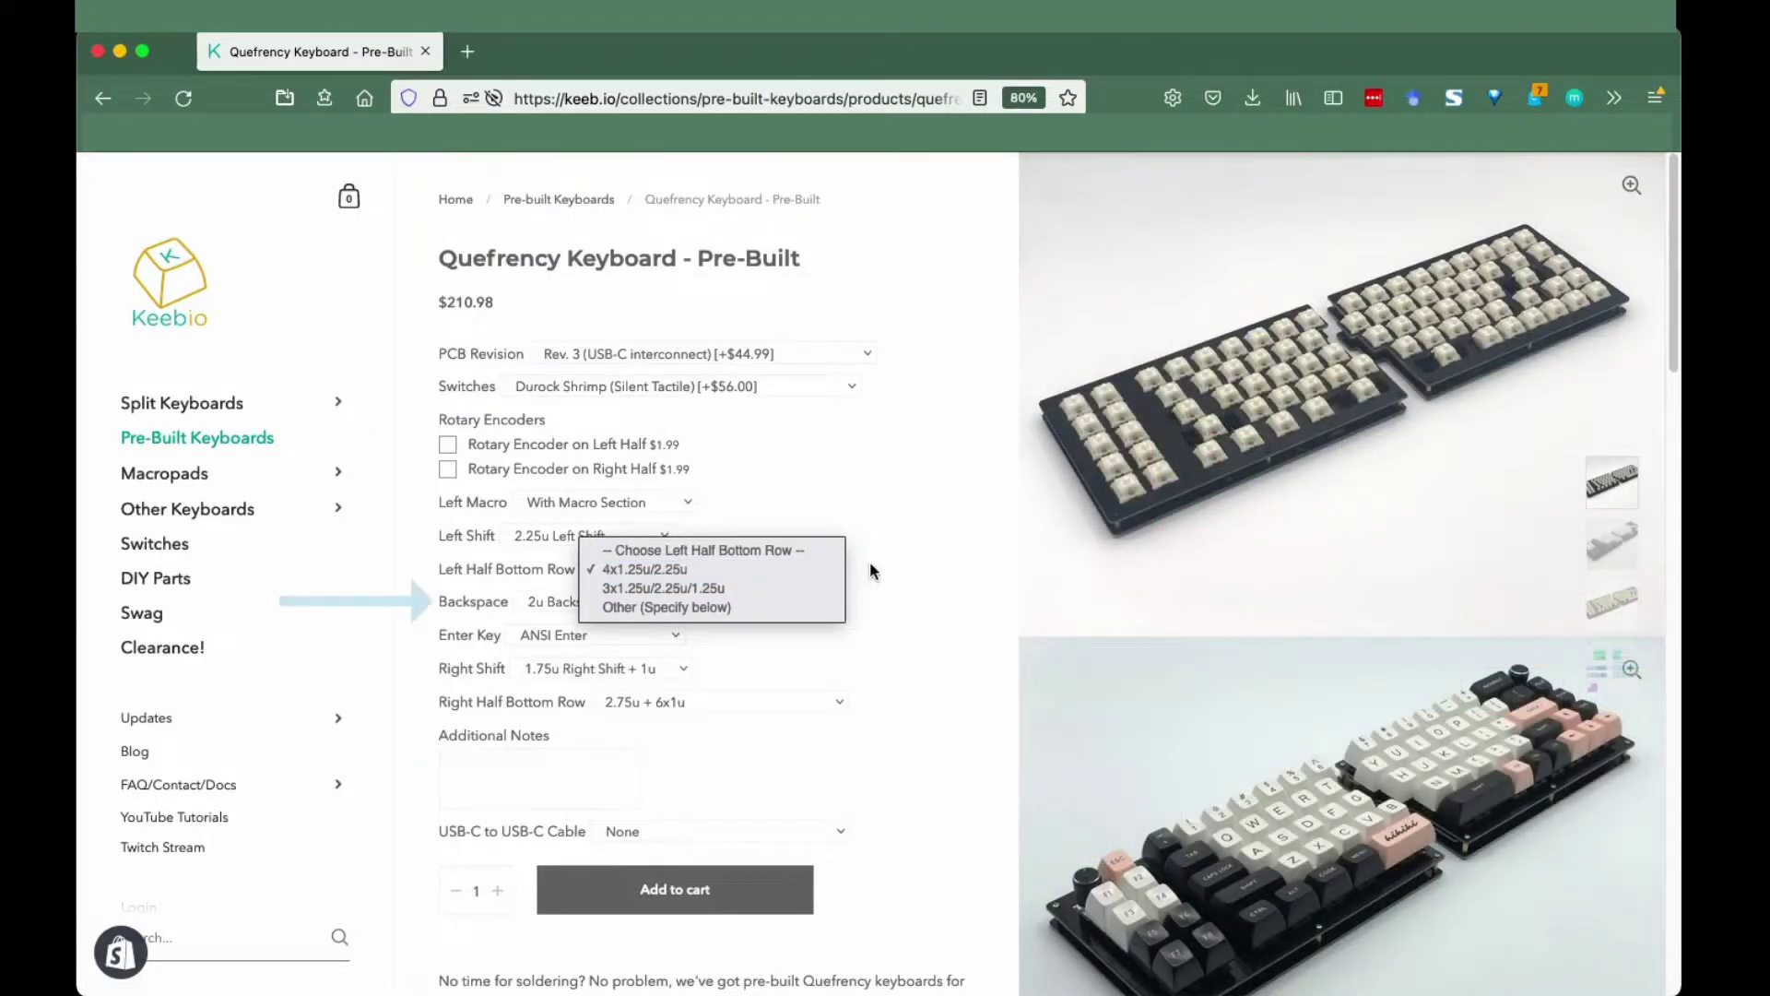
# Keep the 4x1.25u/2.25u left bottom row, try Split Backspace, then return to 2u Backspace.
pyautogui.click(870, 562)
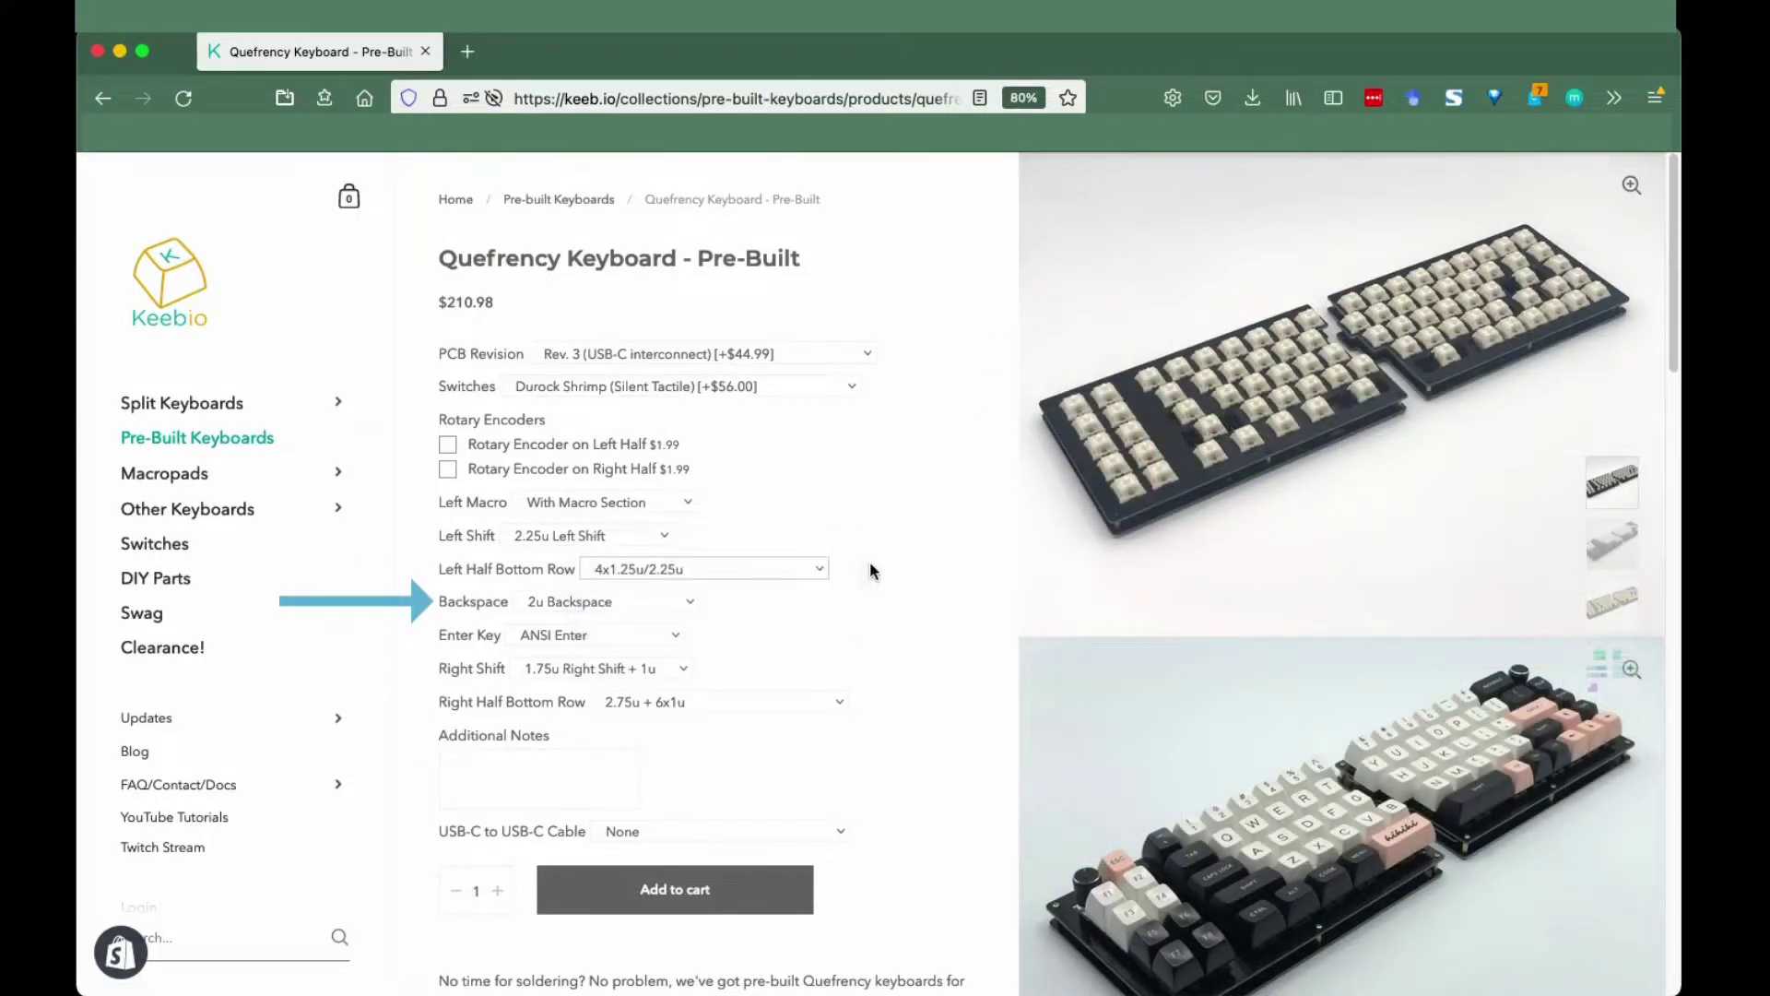
pyautogui.click(682, 603)
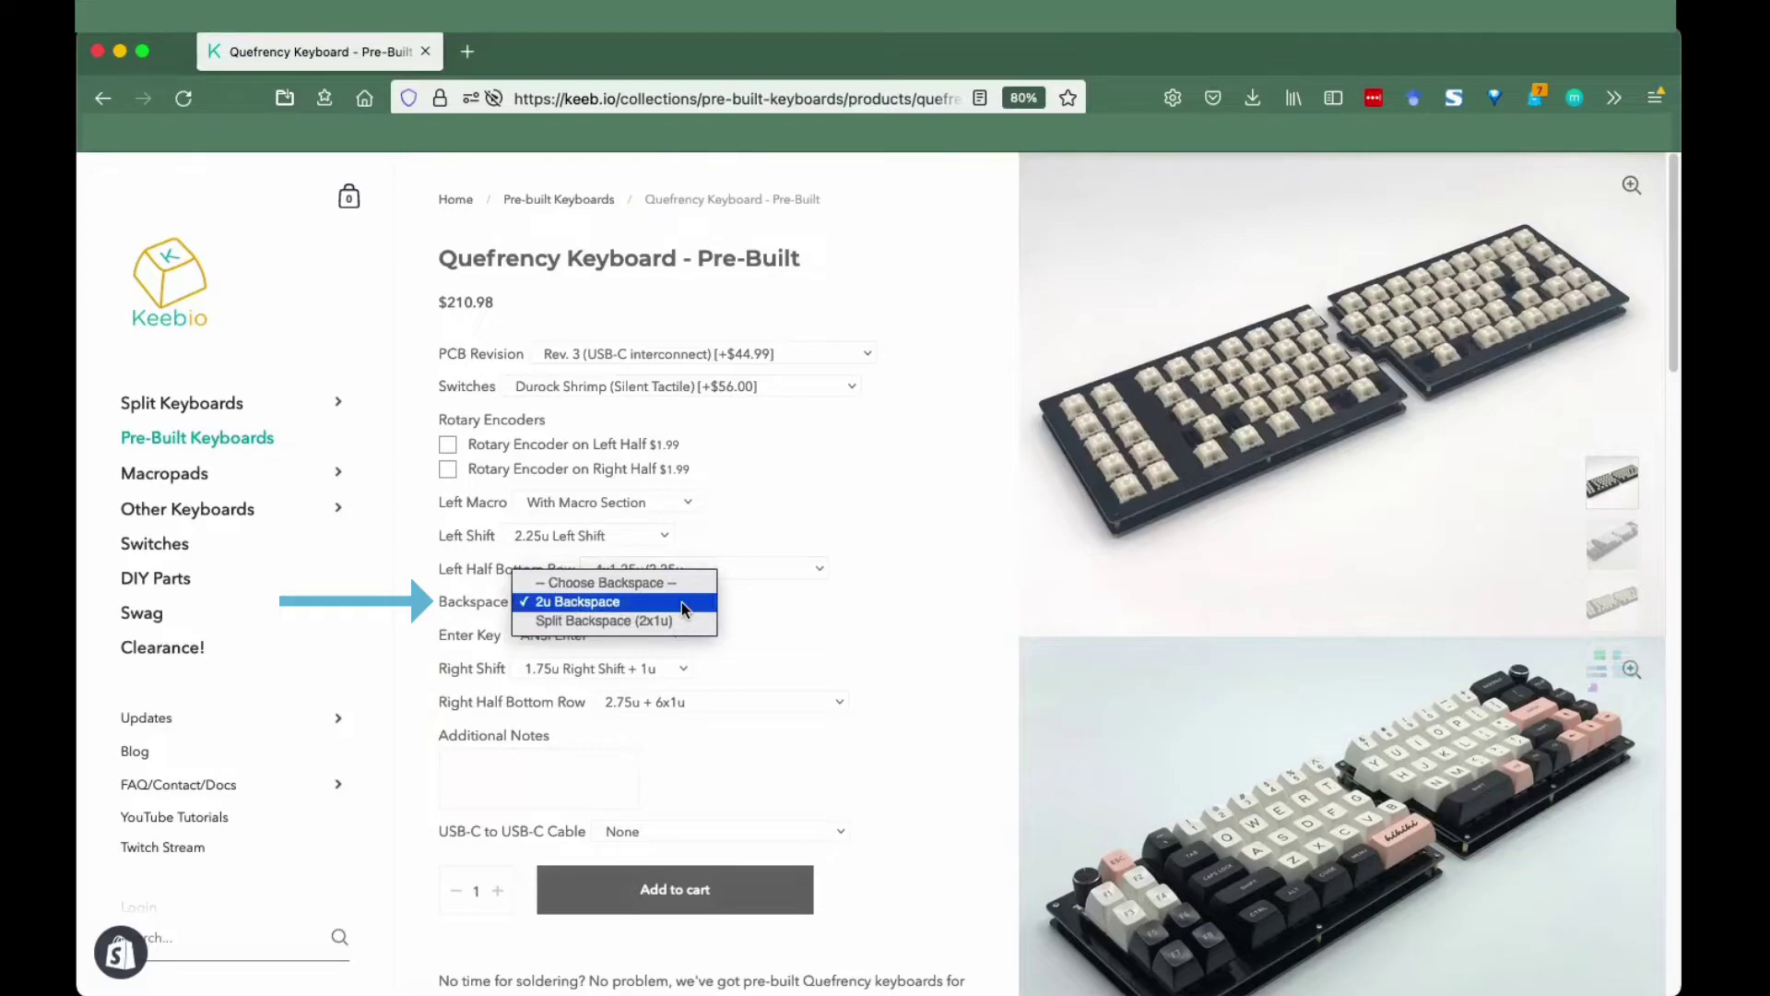
pyautogui.click(681, 627)
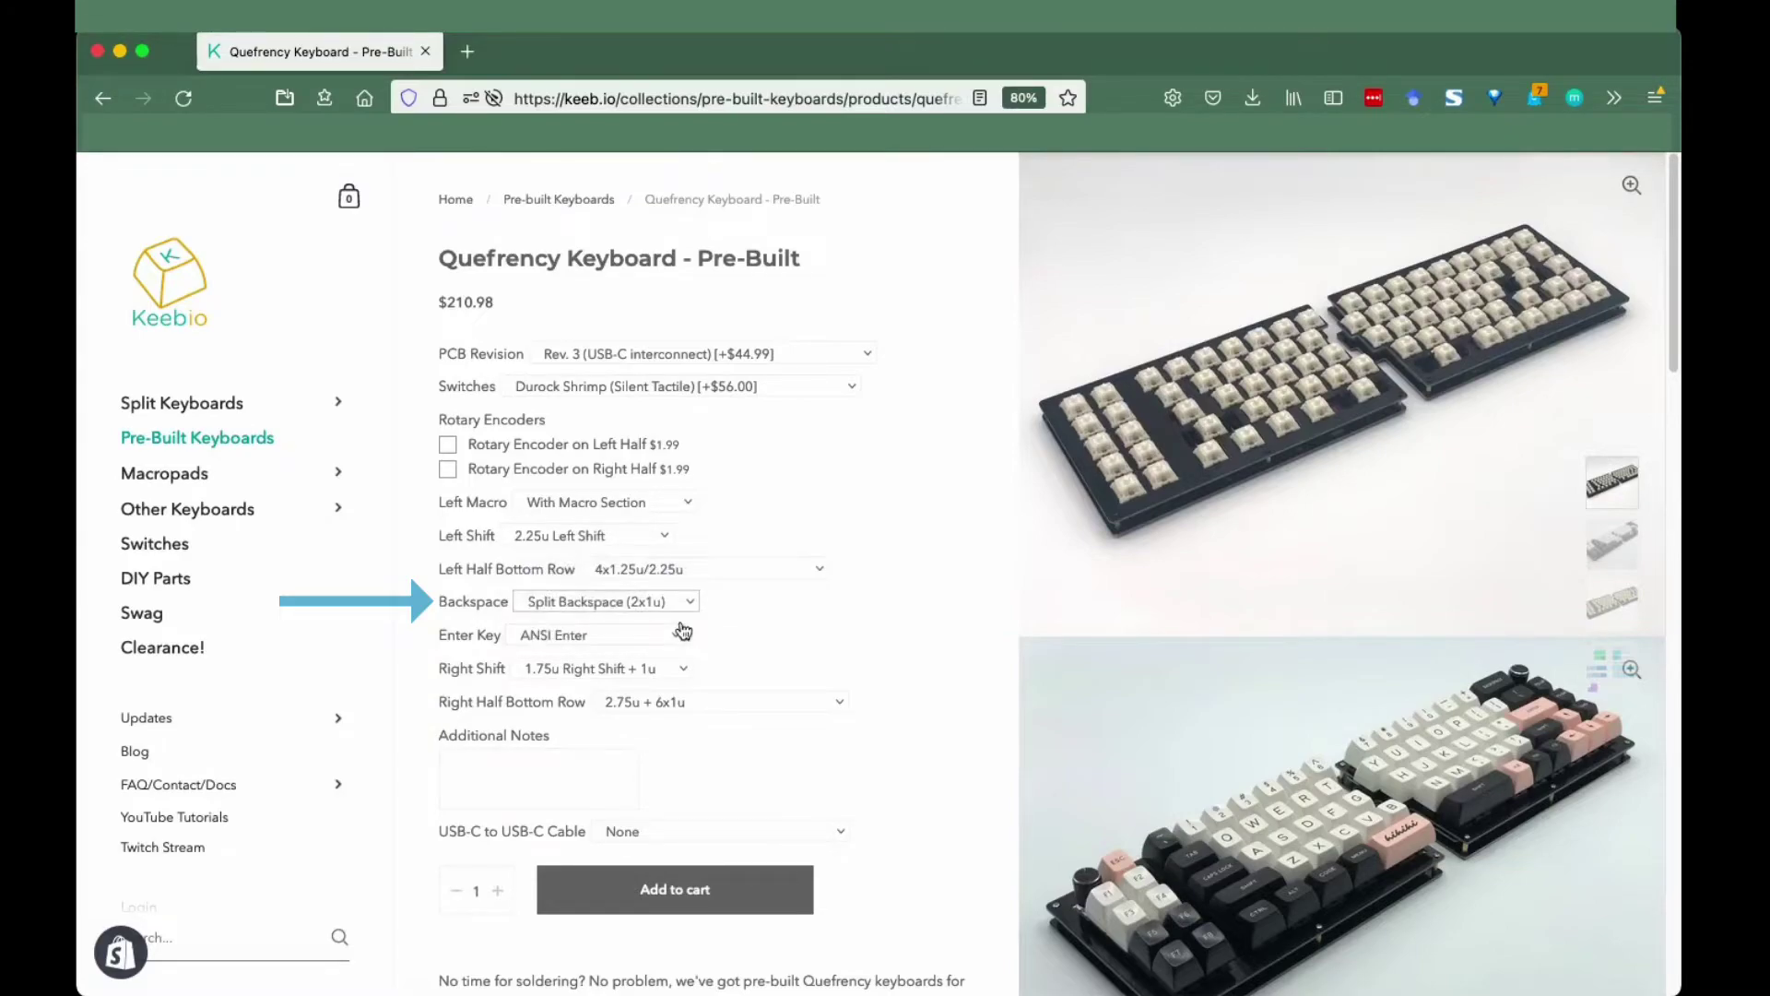
pyautogui.click(682, 604)
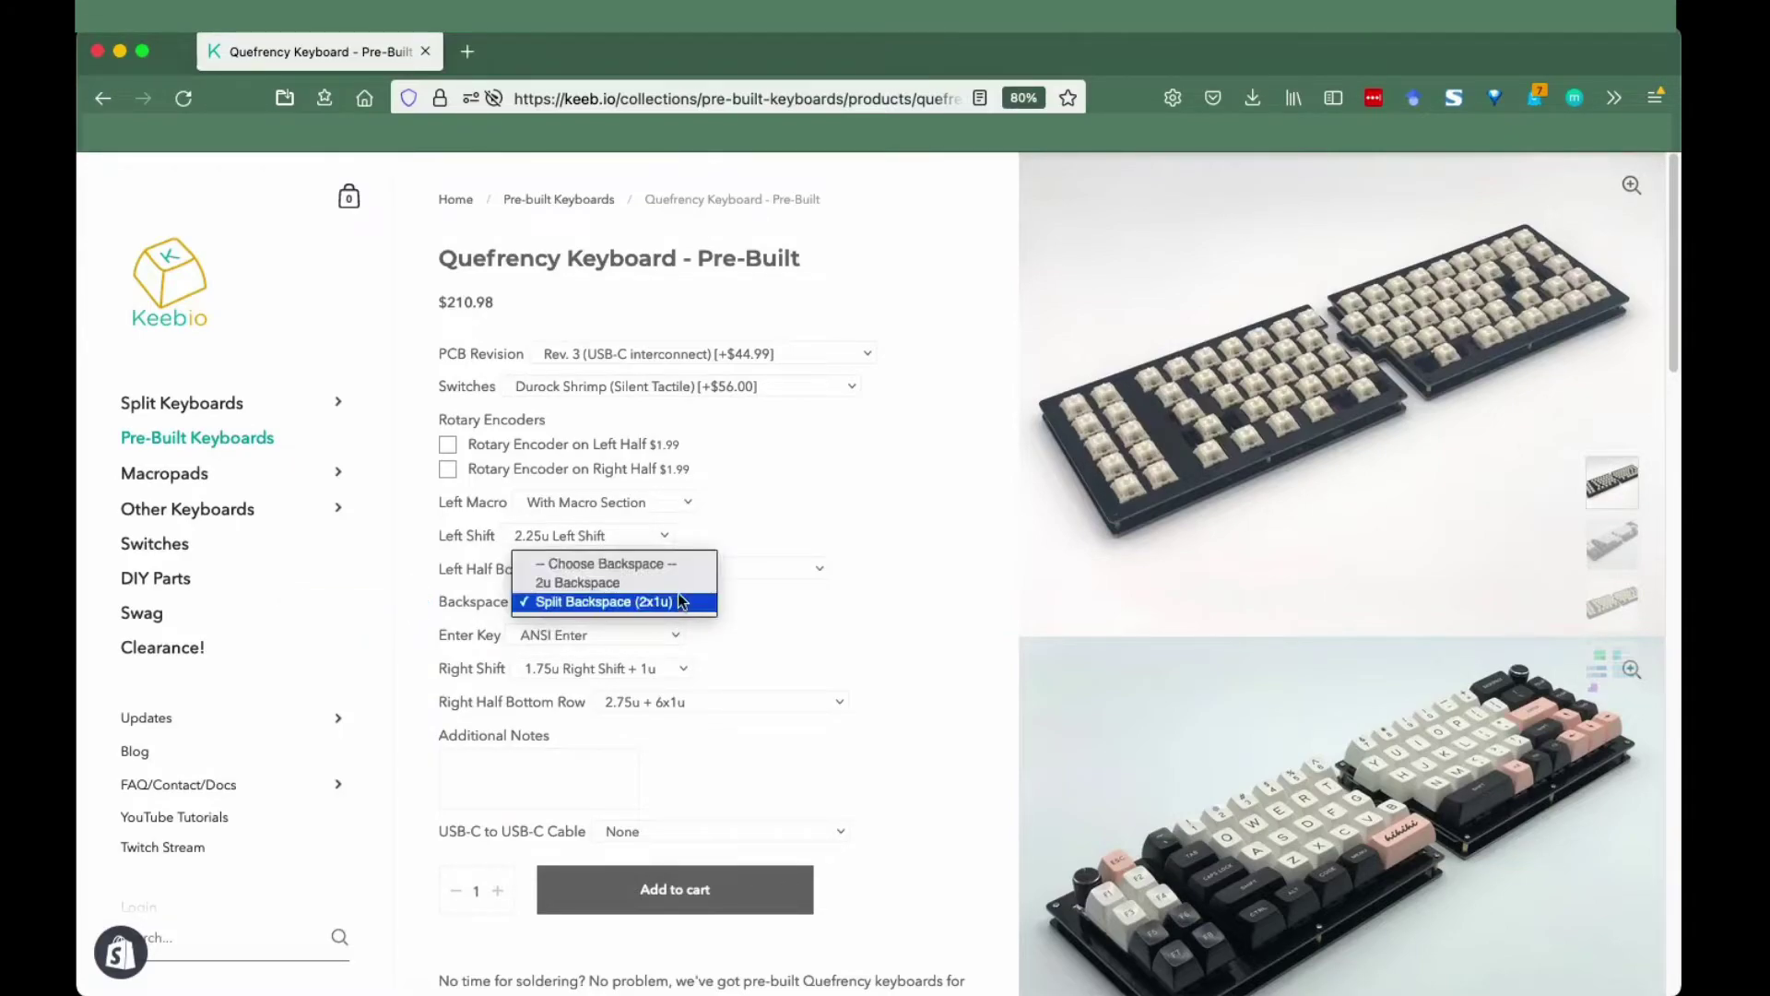
pyautogui.click(681, 588)
# Try the ISO Enter key, then return to ANSI Enter.
pyautogui.click(662, 643)
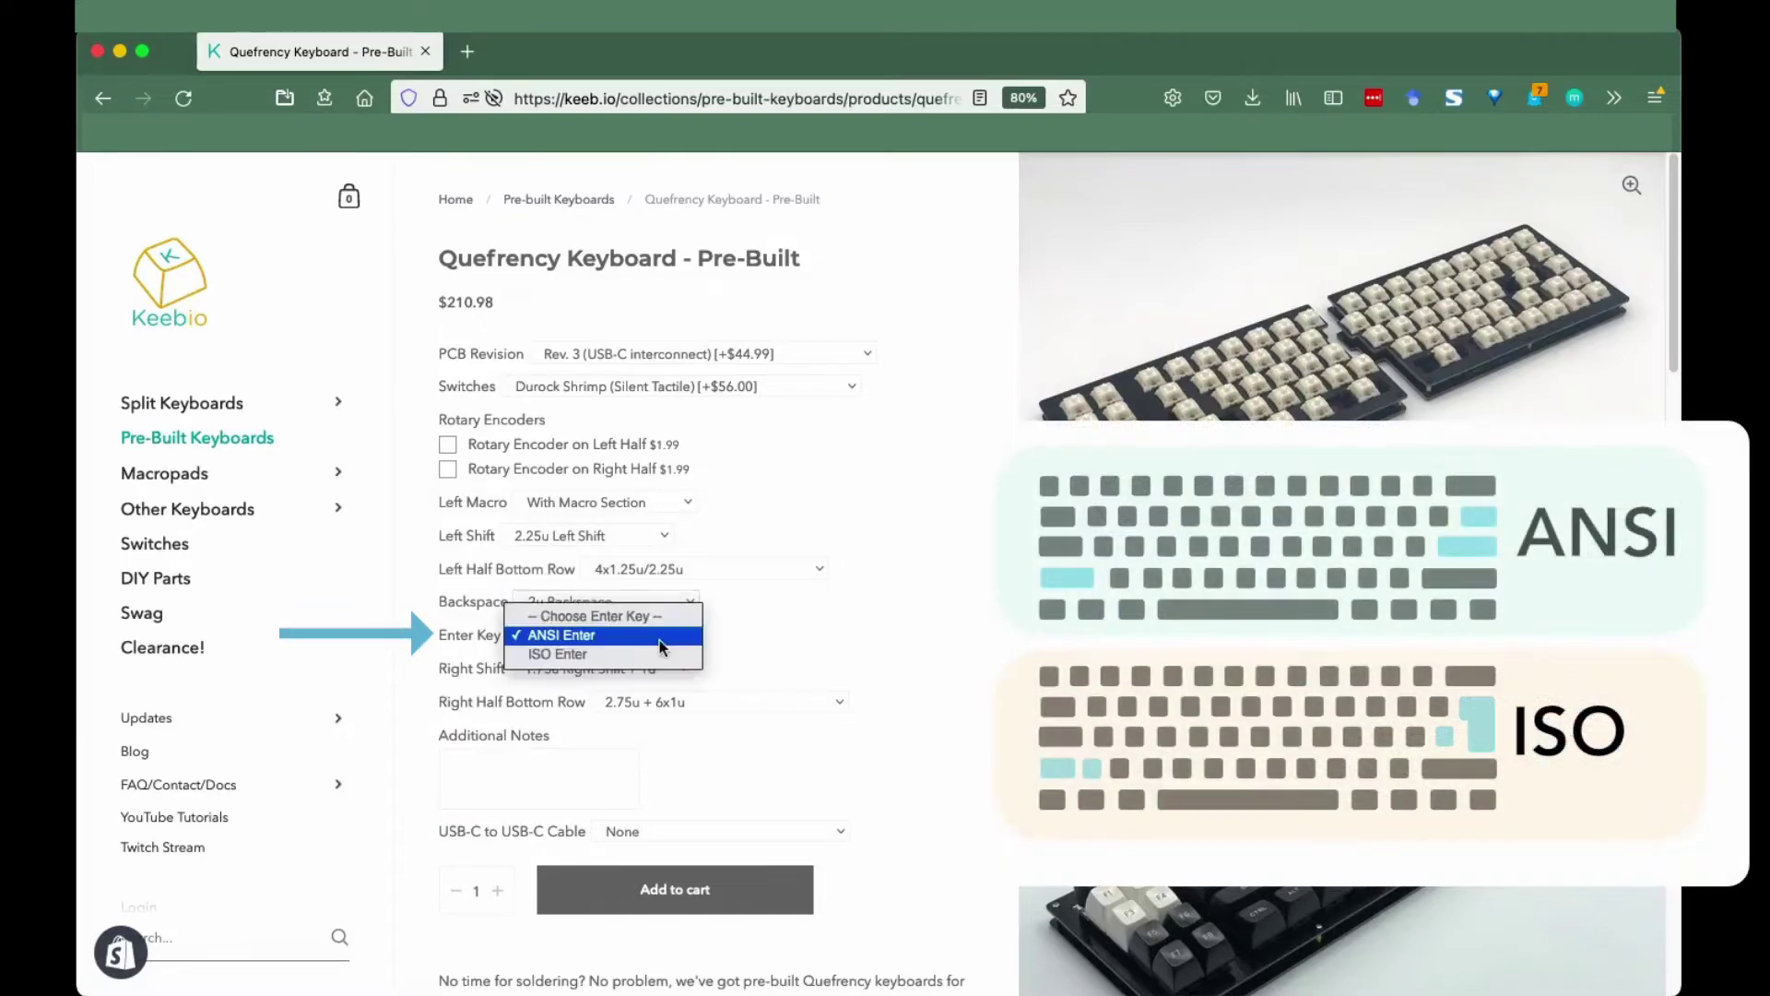
pyautogui.click(657, 655)
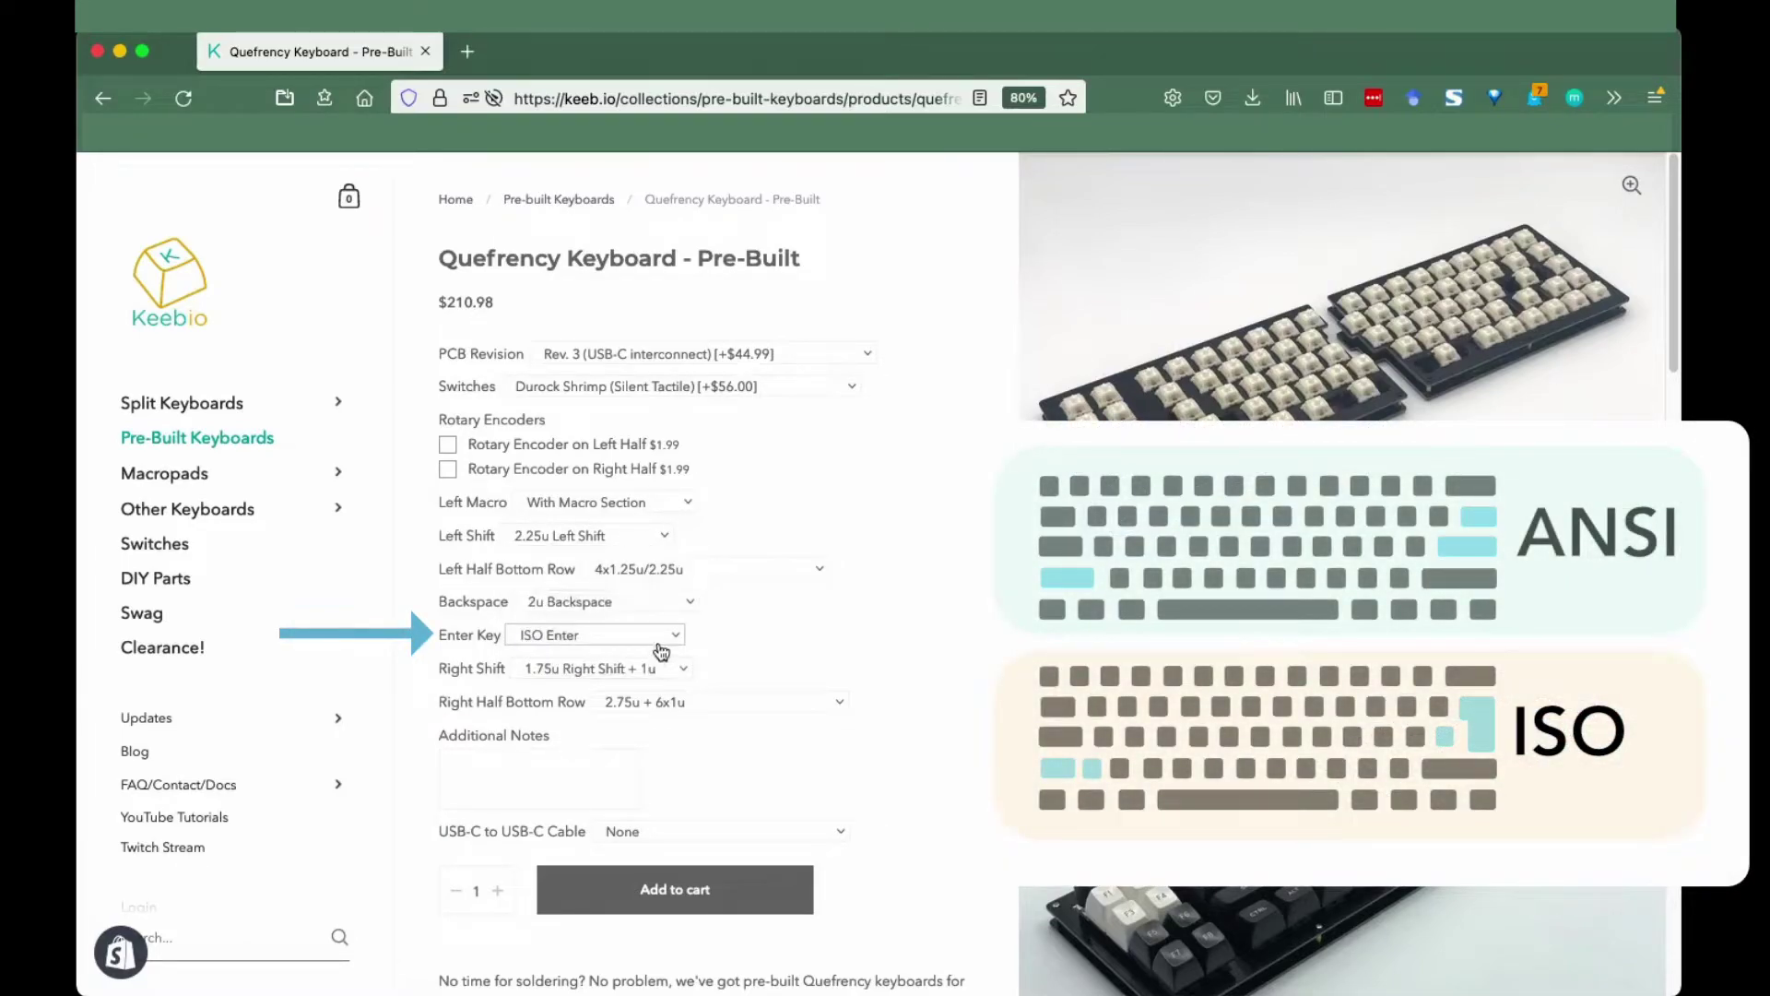
pyautogui.click(663, 638)
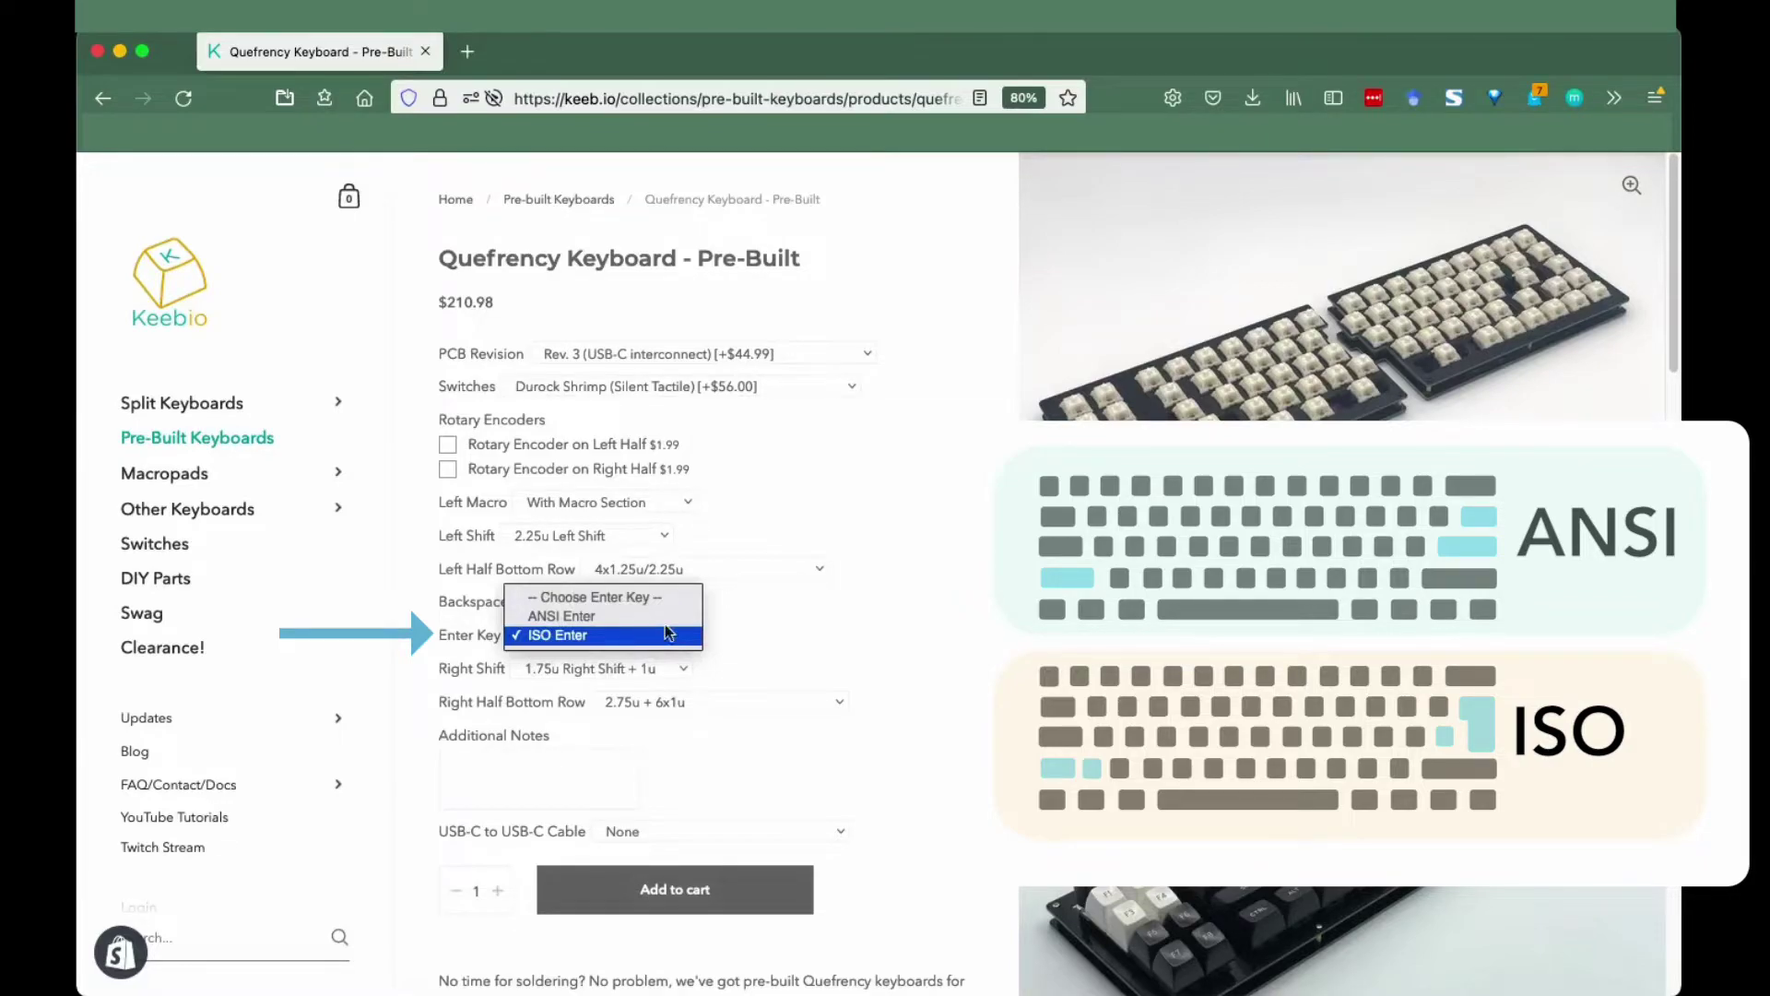
pyautogui.click(668, 617)
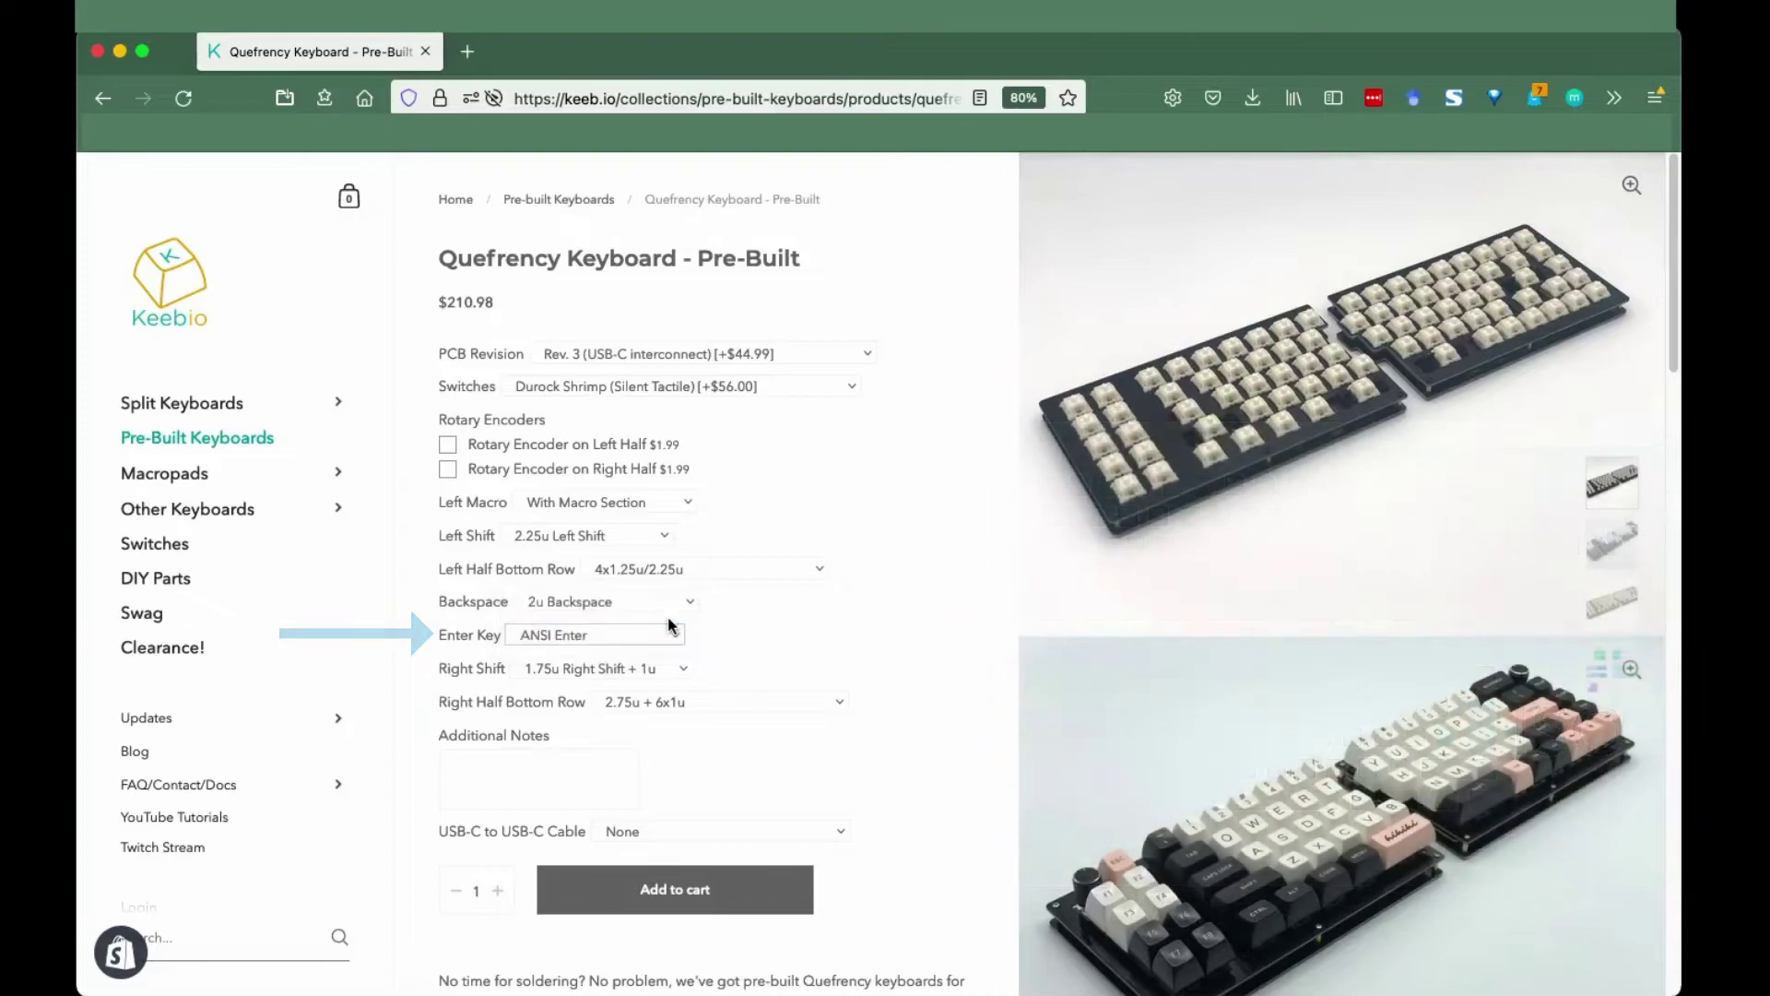
# Keep the 1.75u right shift and set Right Half Bottom Row to 2.75u/1.25u/1.25u_3x1u.
pyautogui.click(688, 670)
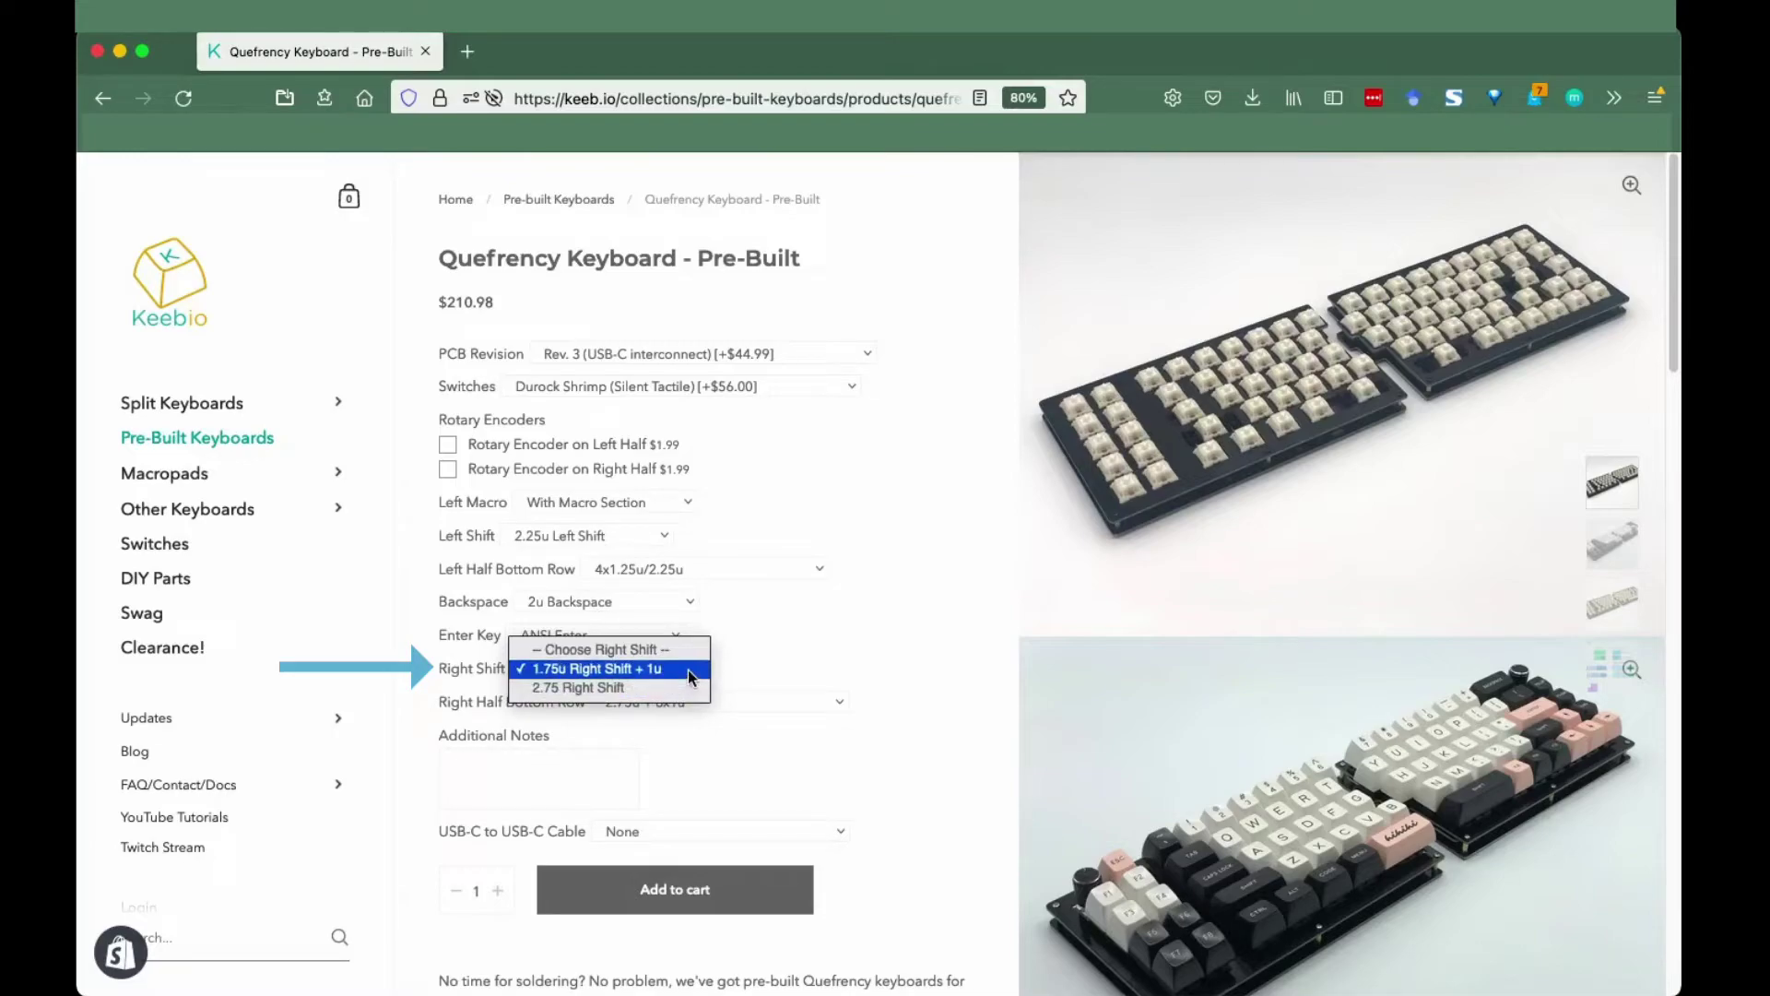
pyautogui.click(727, 697)
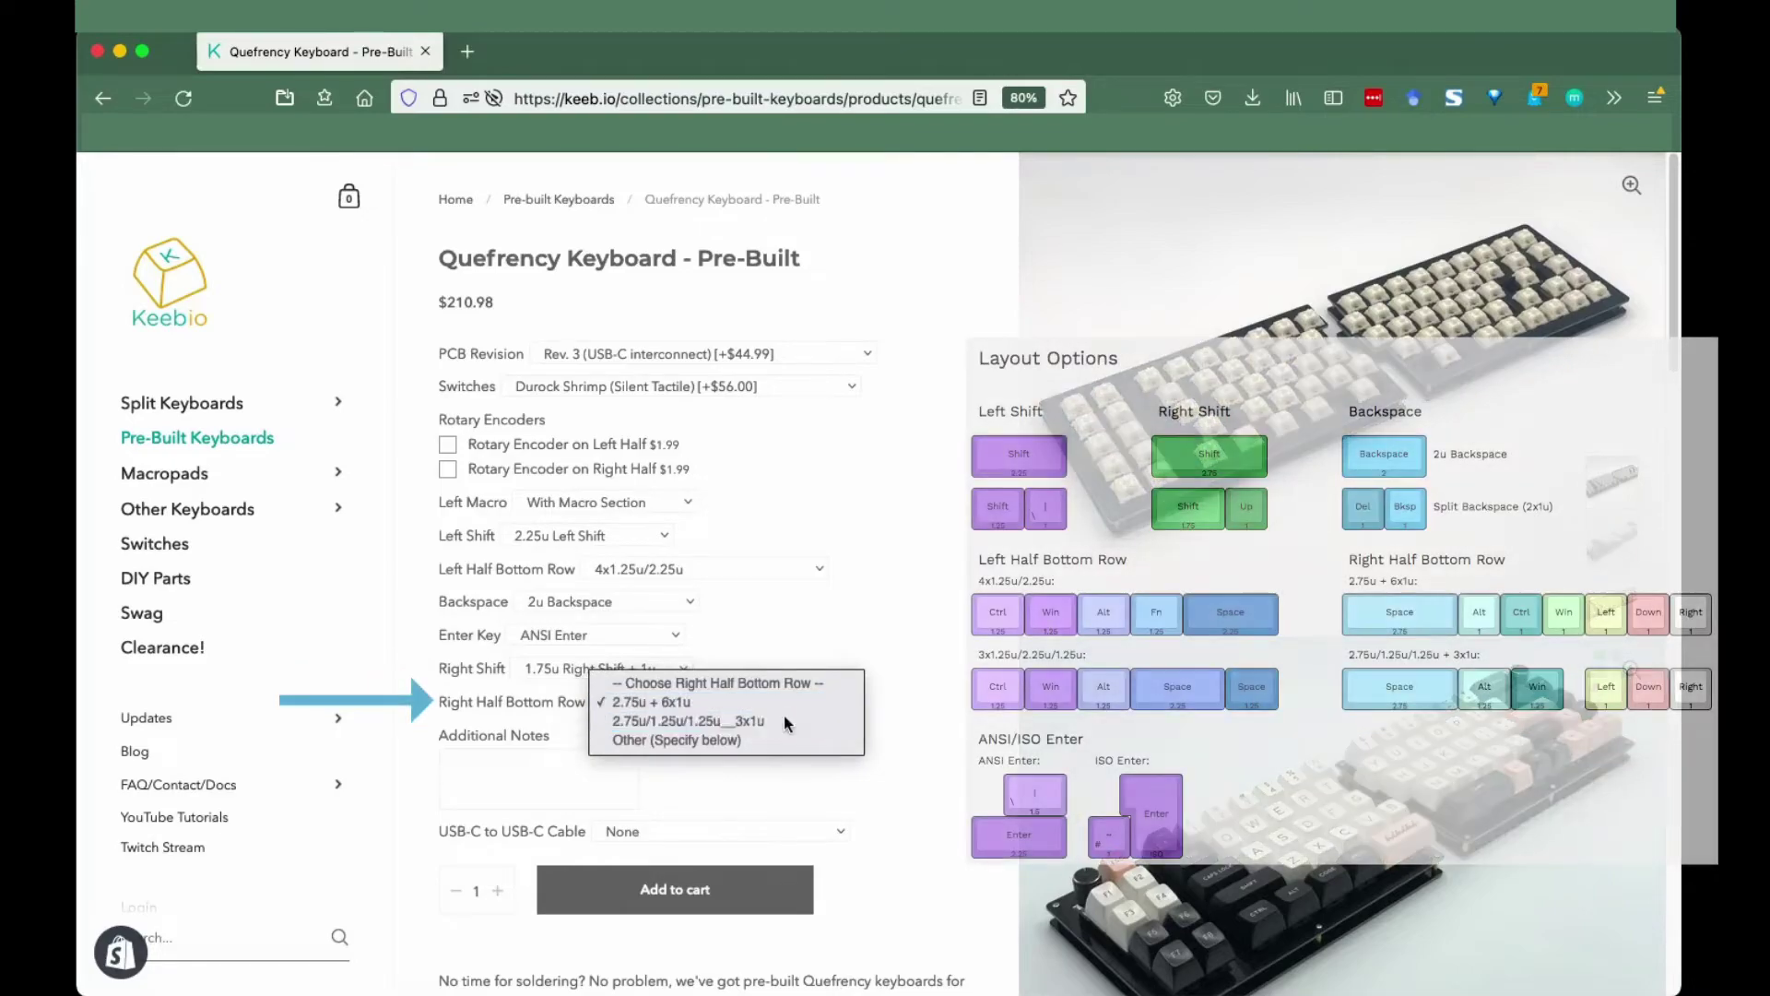
pyautogui.click(784, 717)
pyautogui.click(786, 714)
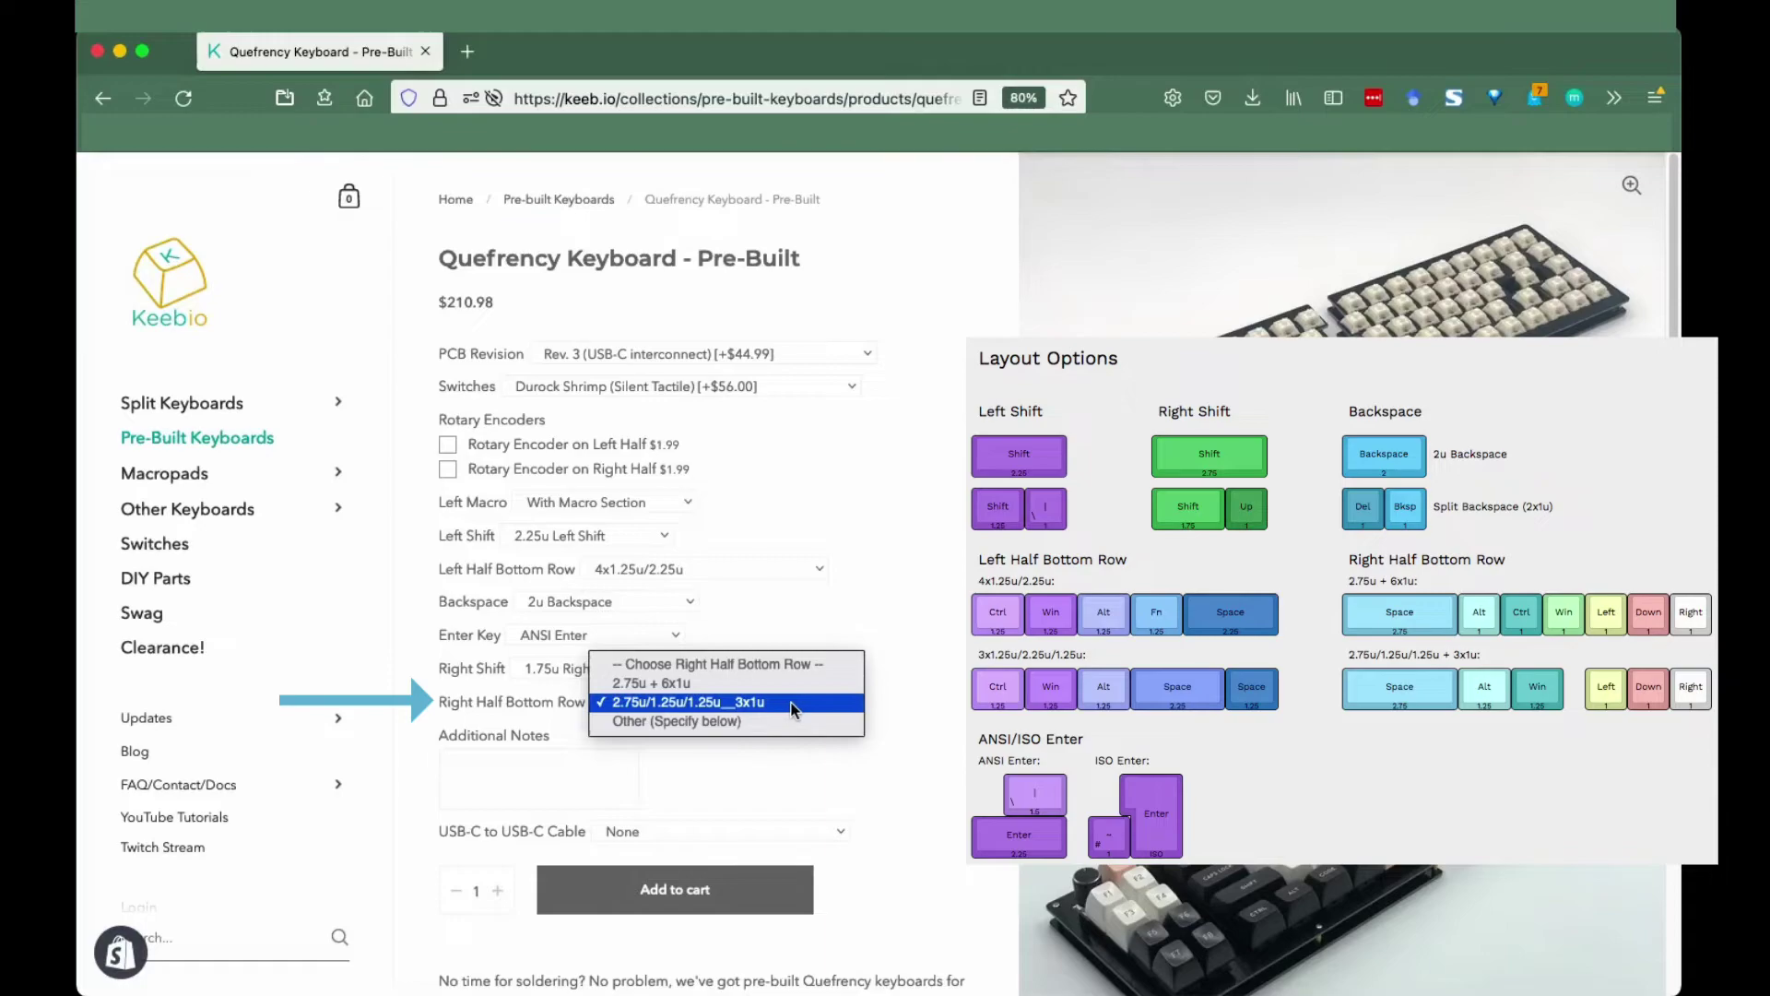
pyautogui.click(912, 707)
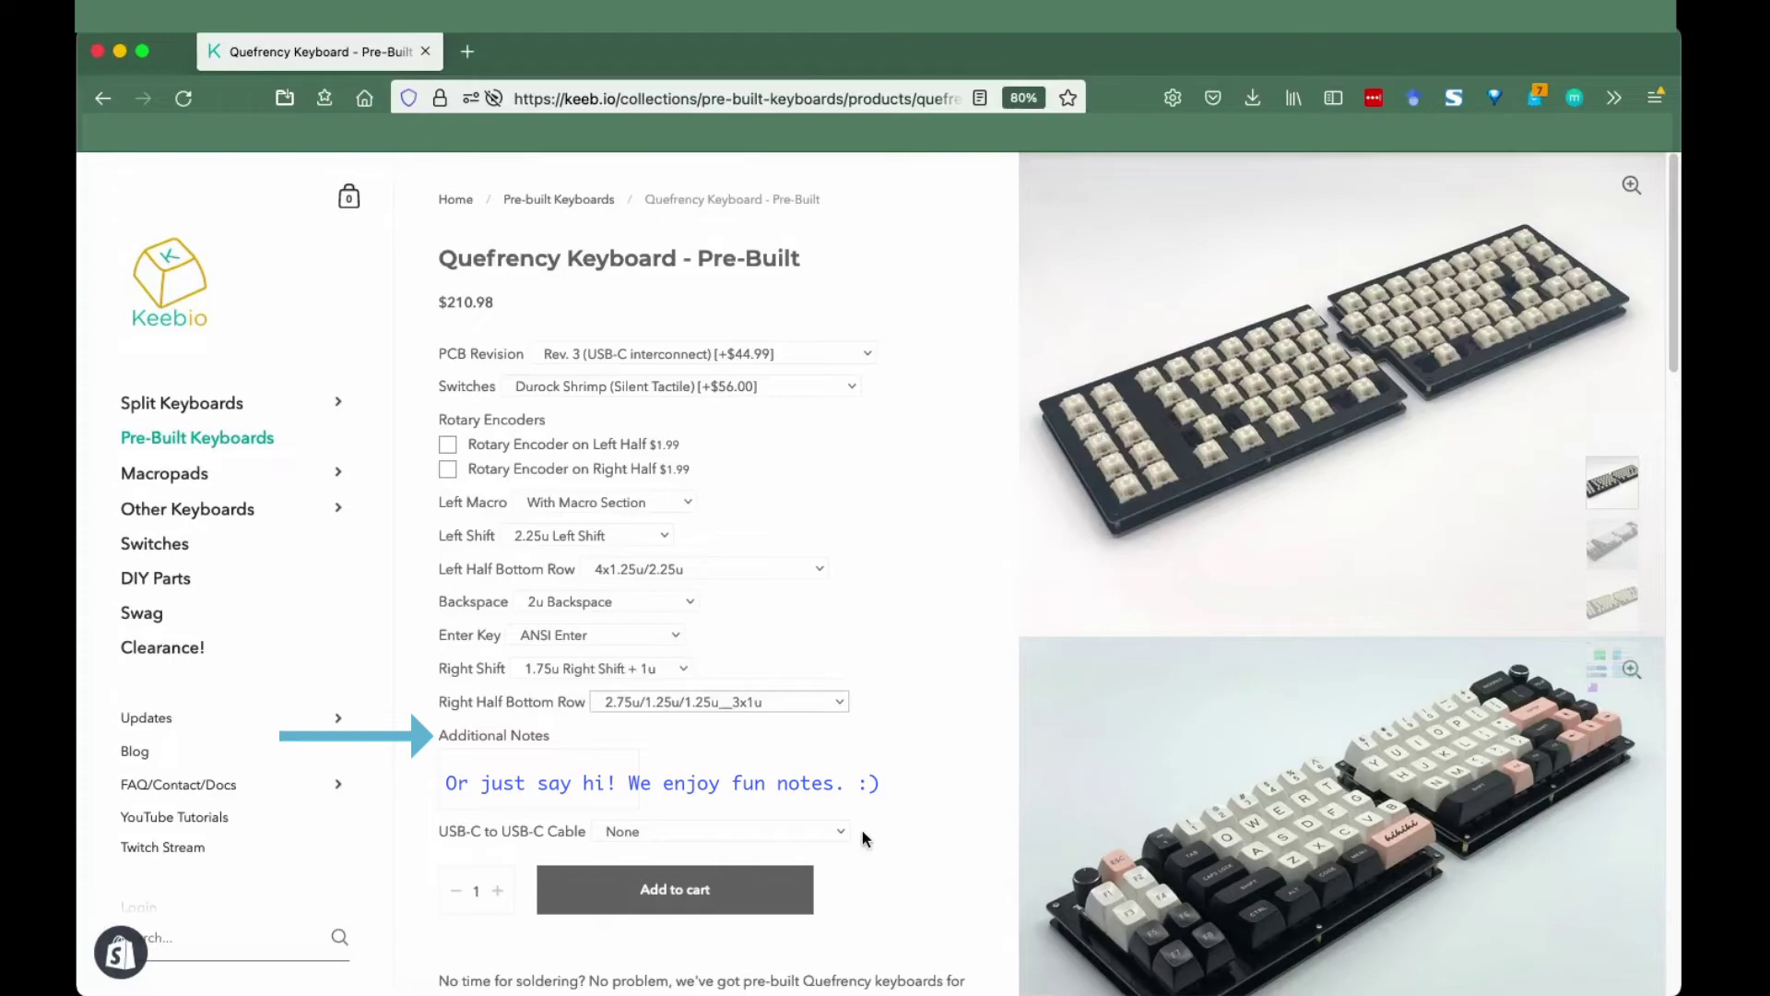
pyautogui.click(840, 835)
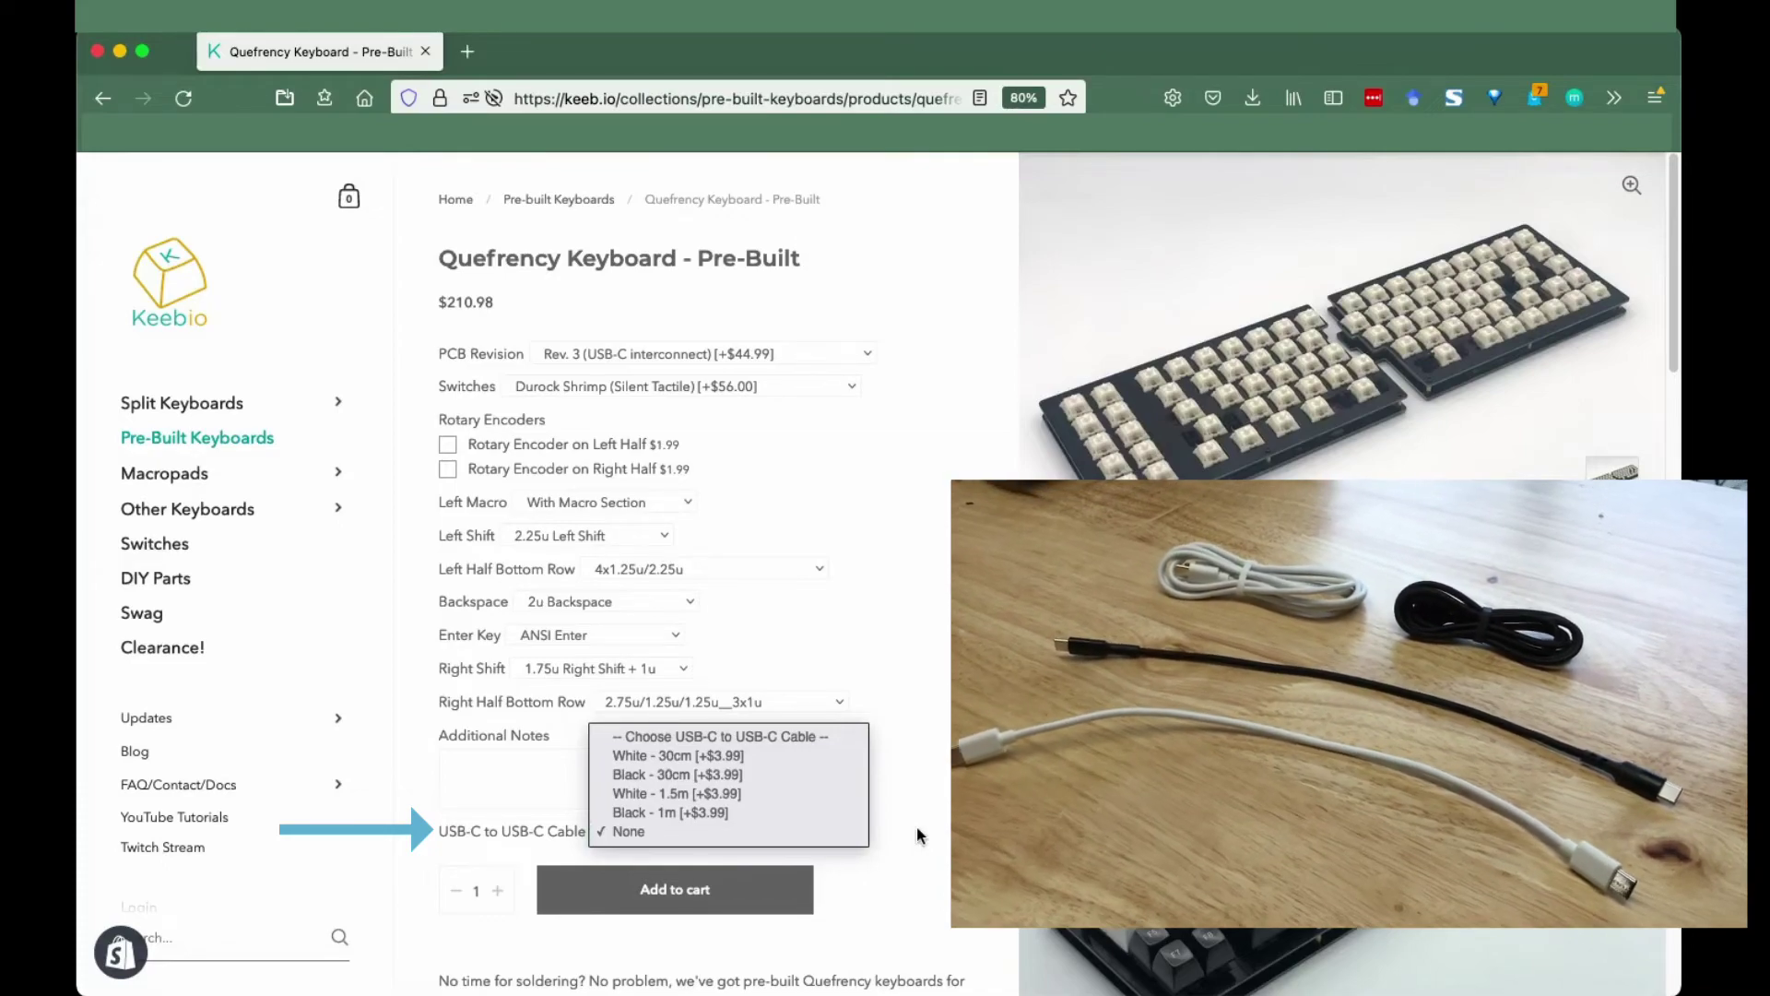
pyautogui.click(917, 835)
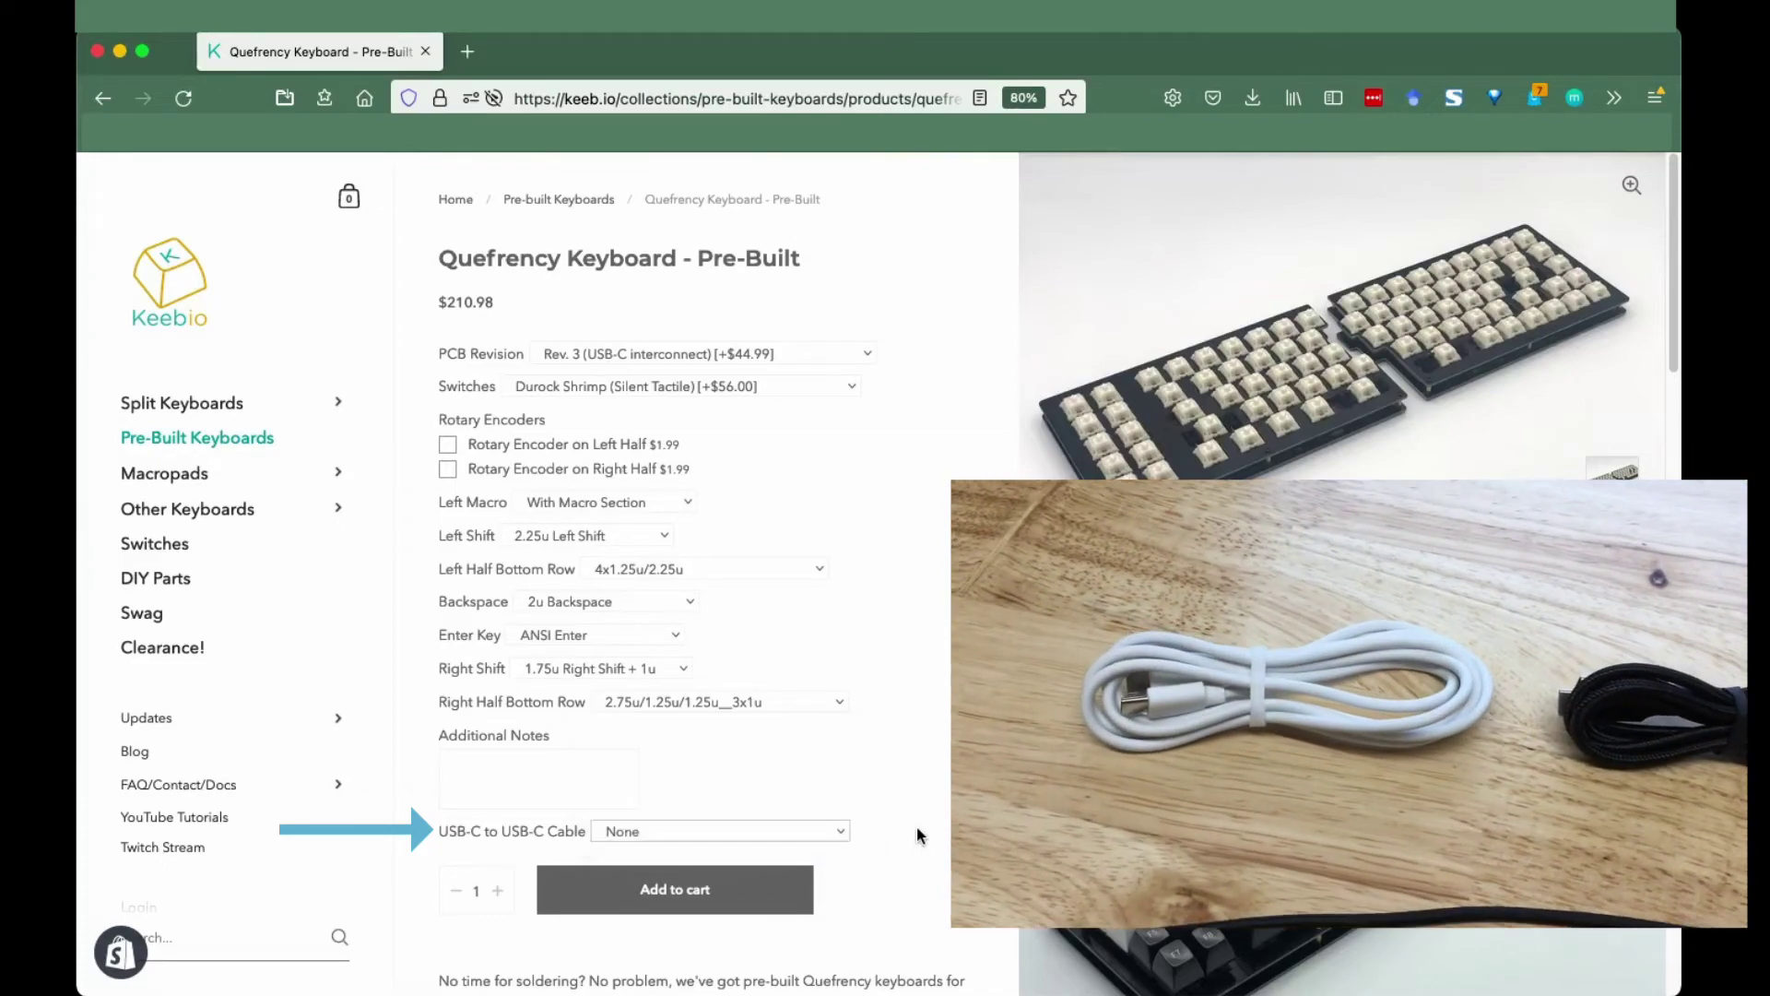